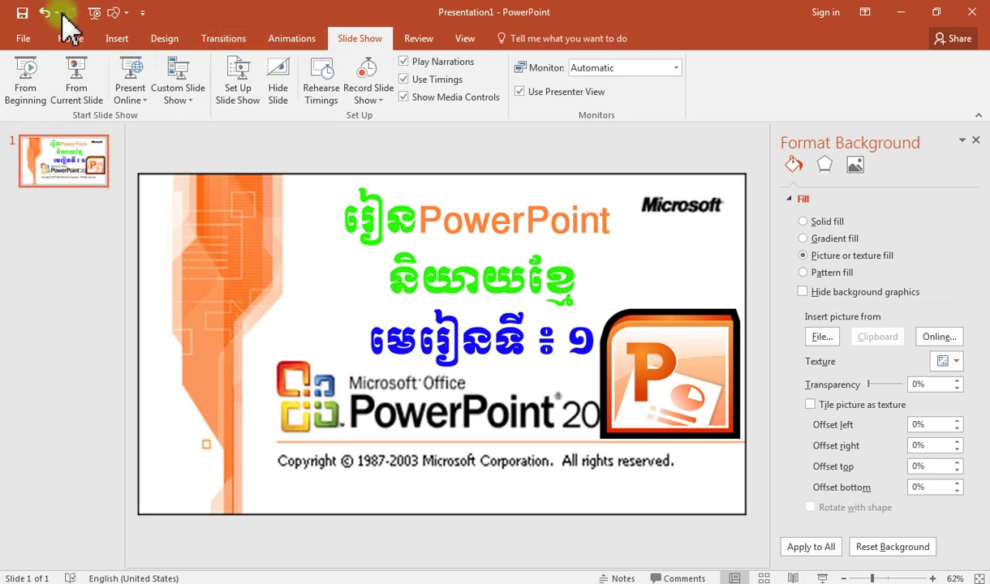
- Open the File info page twice, returning each time to the orange title slide in the editor
click(23, 41)
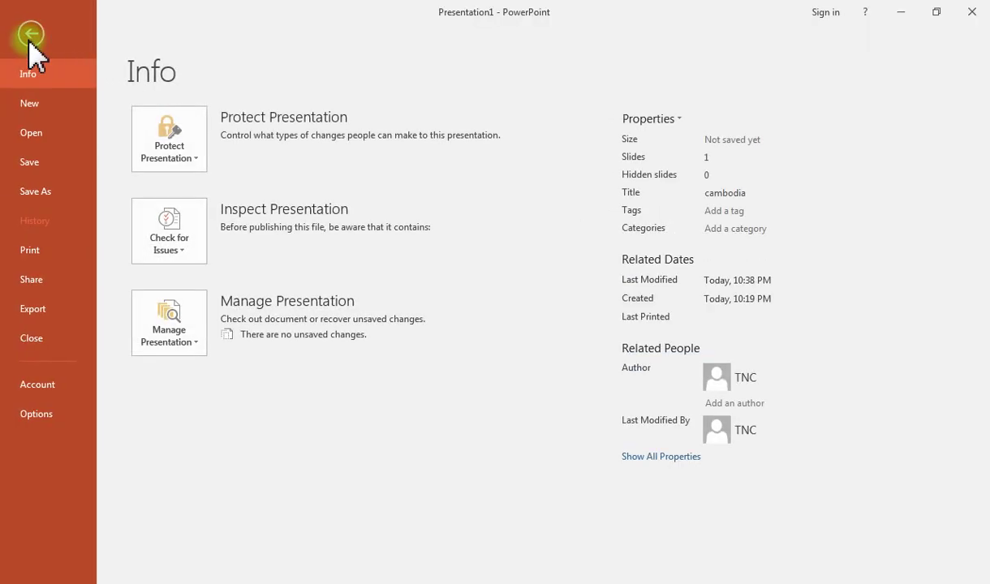
click(31, 36)
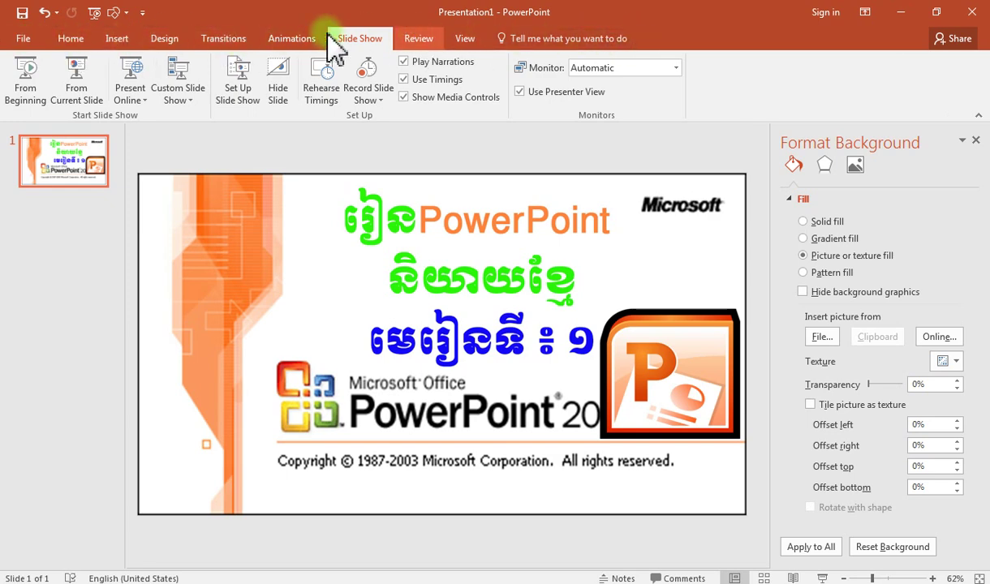
click(24, 42)
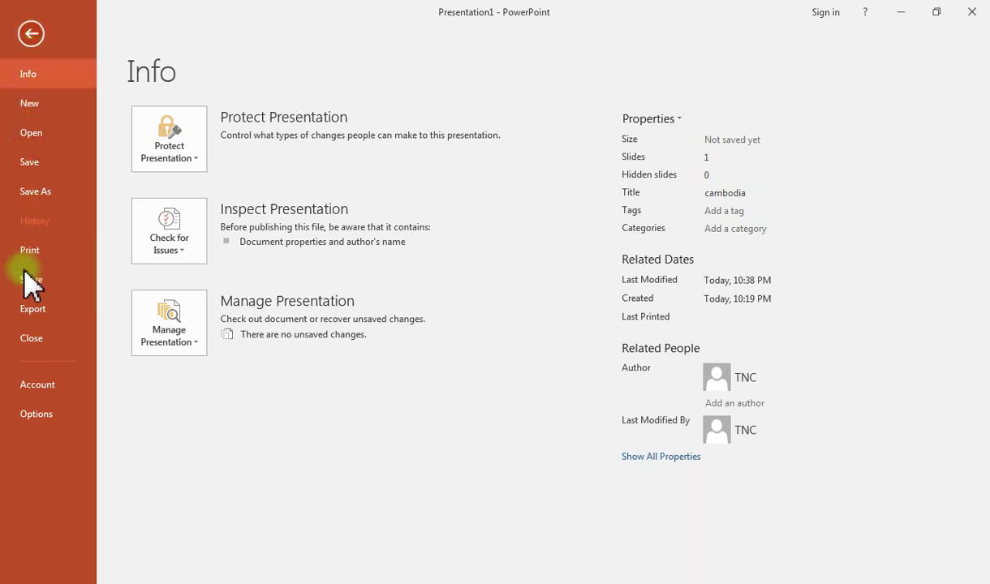
click(31, 34)
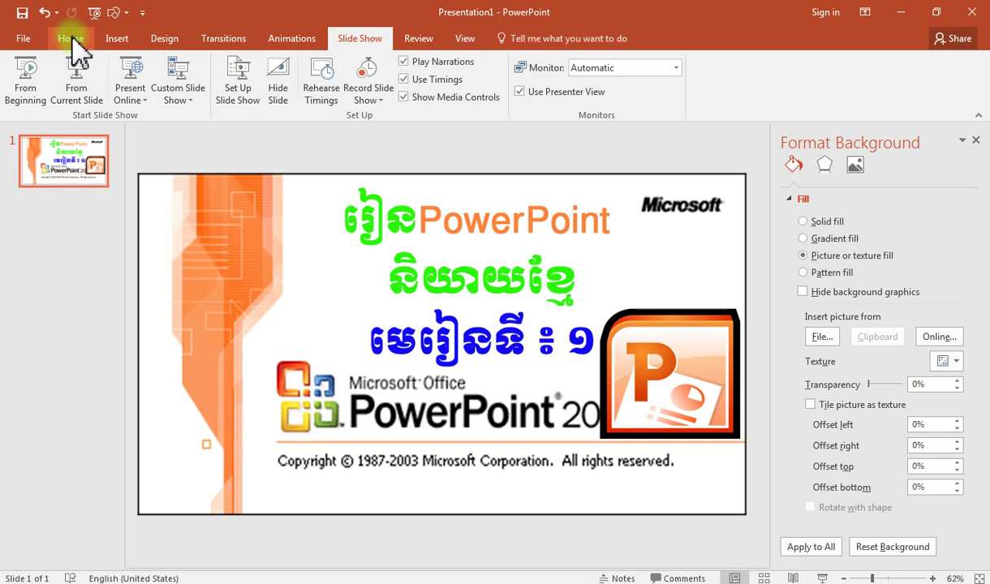
click(70, 40)
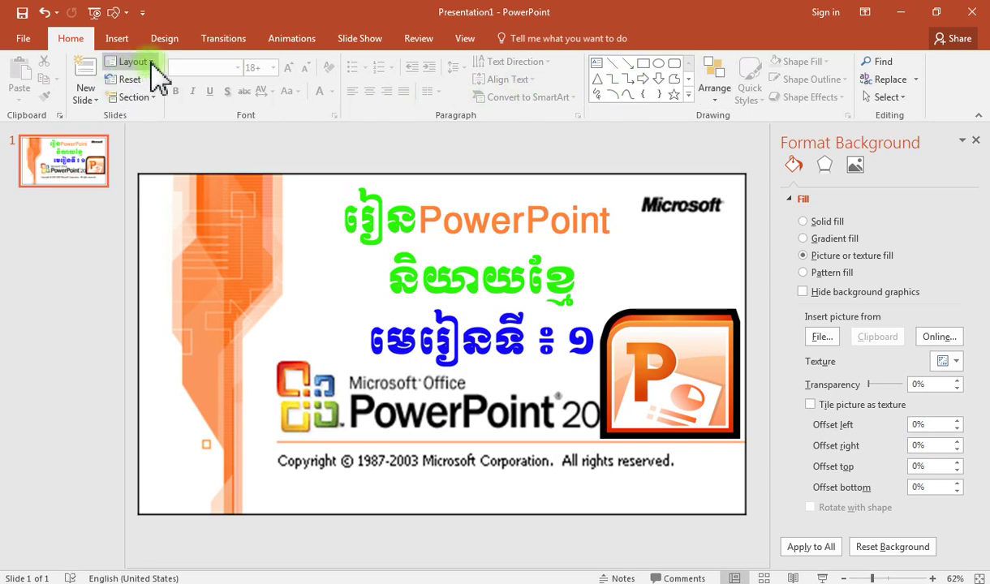
click(116, 39)
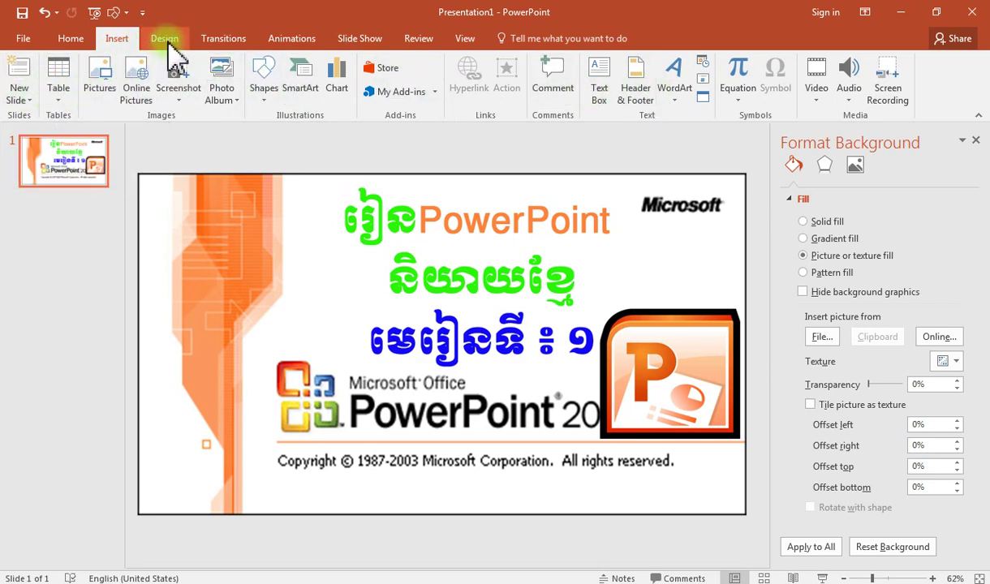
click(165, 38)
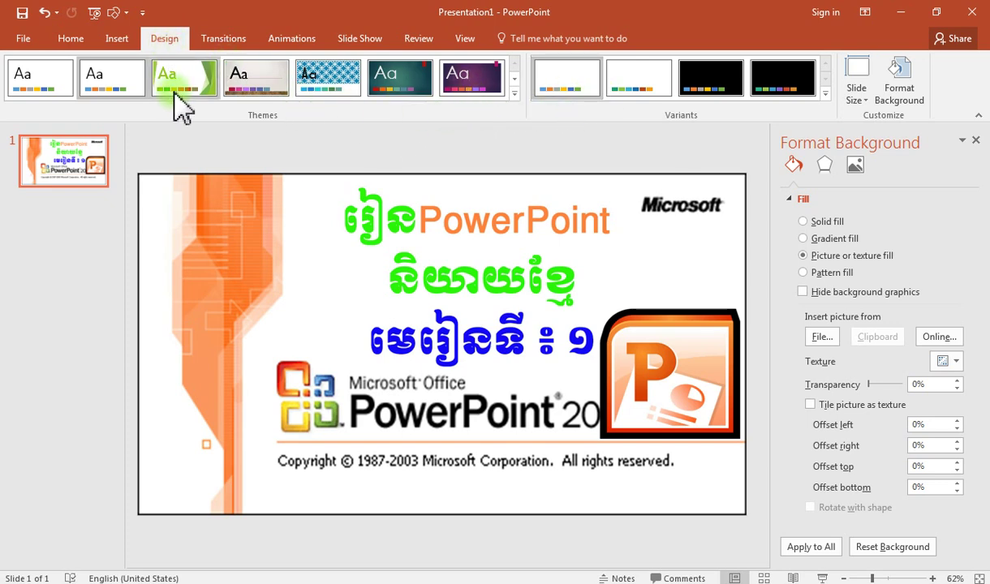
click(224, 41)
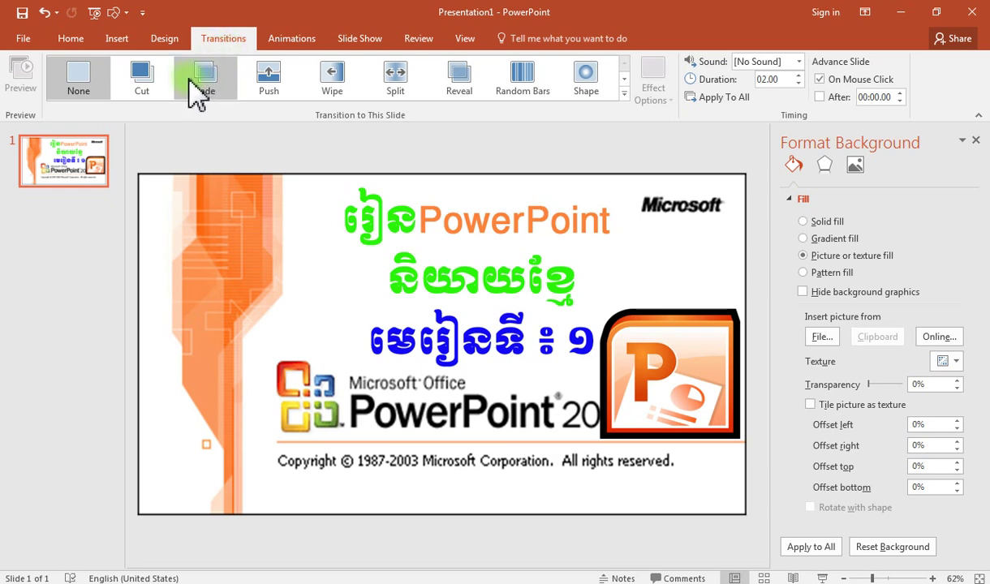
click(286, 40)
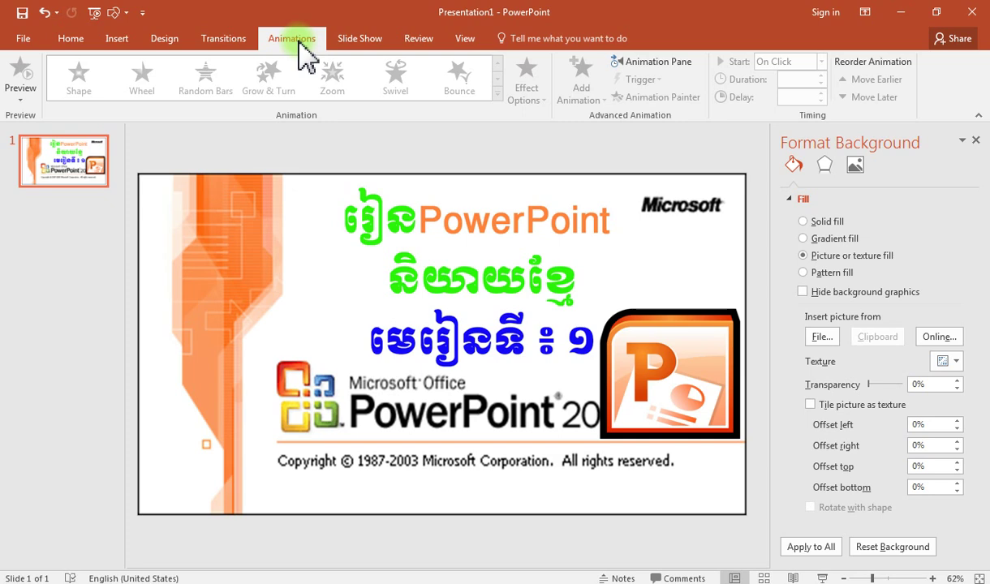
click(363, 42)
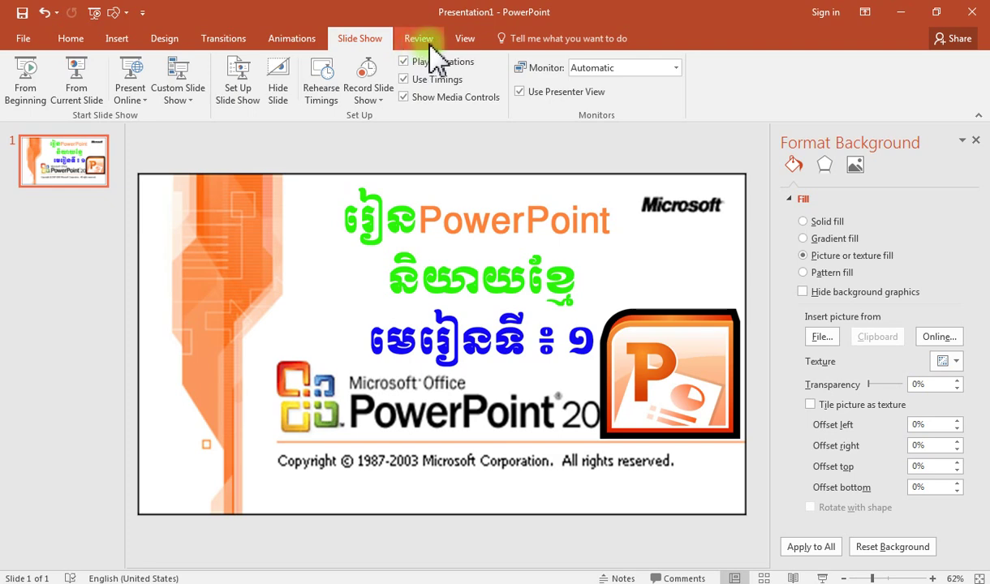
click(420, 39)
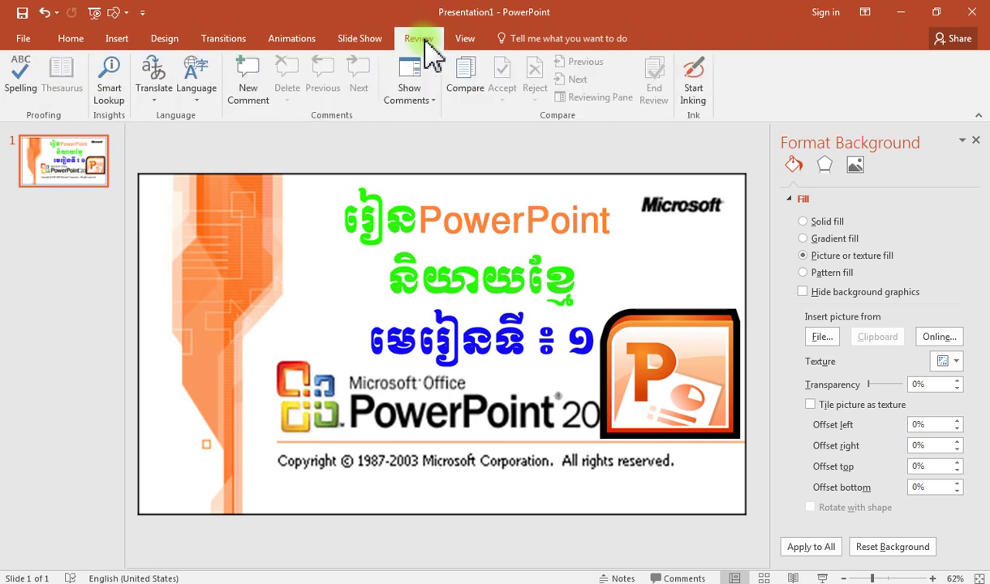
click(467, 42)
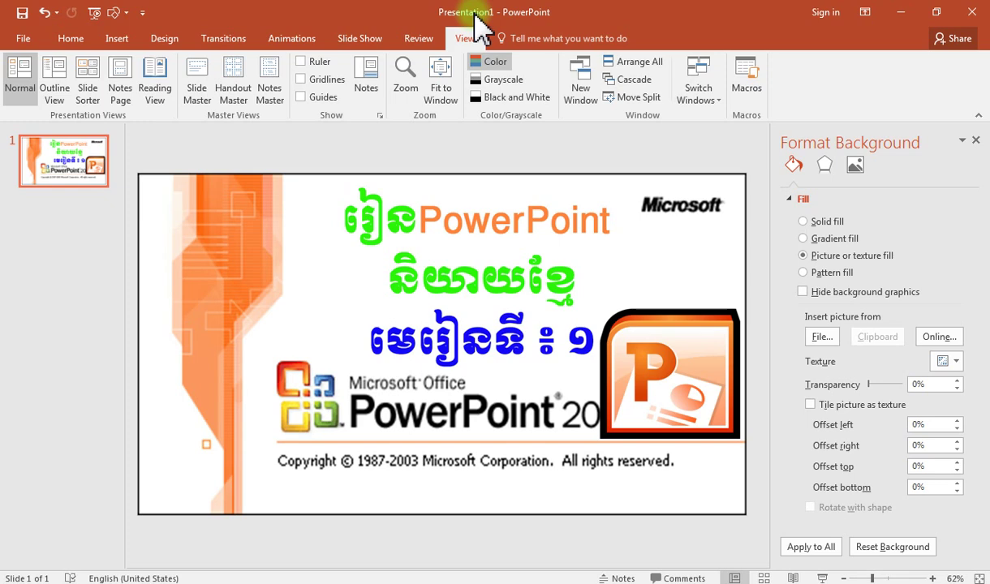
click(71, 40)
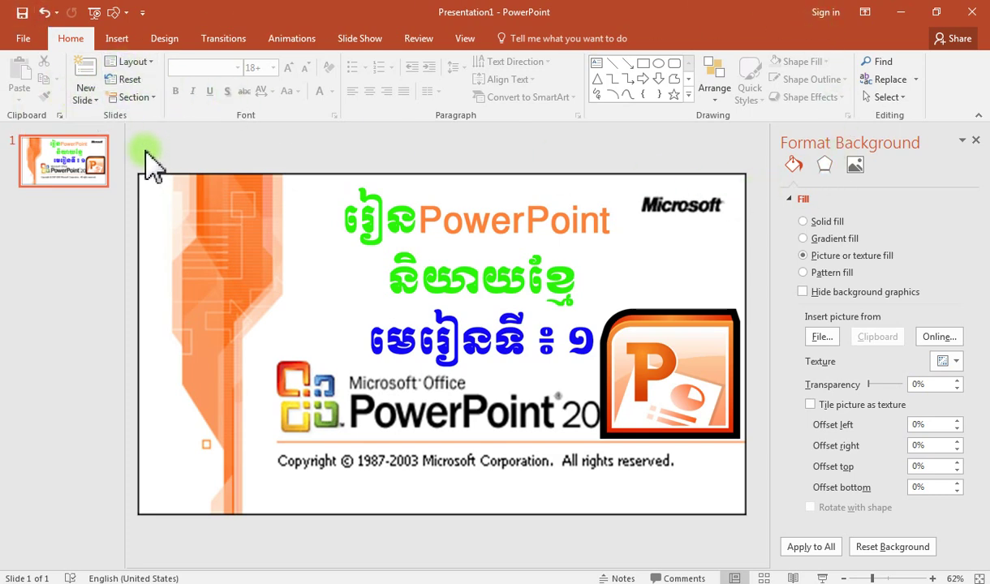
- Add a Title and Content slide and give it the centred title CAMBODIA
click(86, 80)
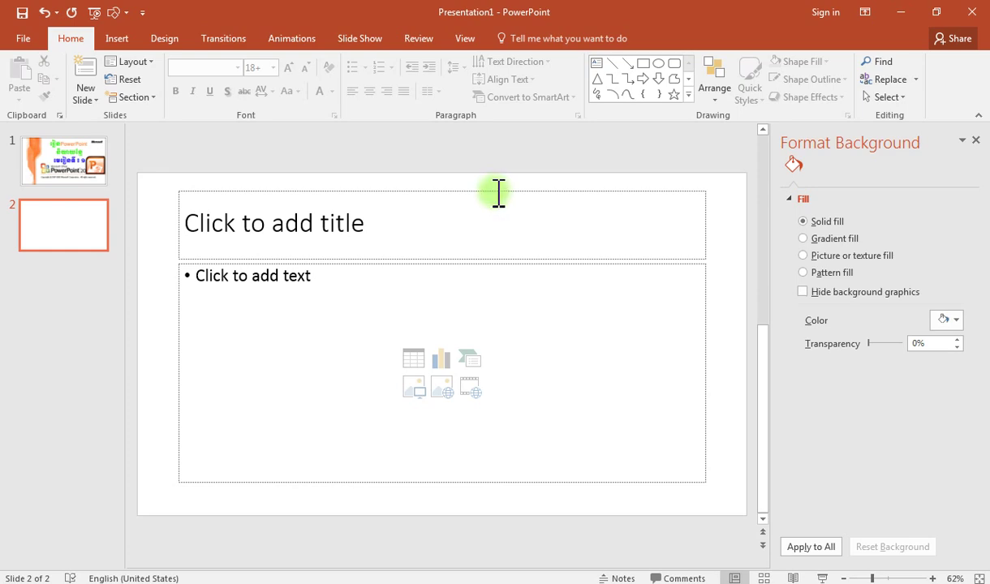
click(423, 229)
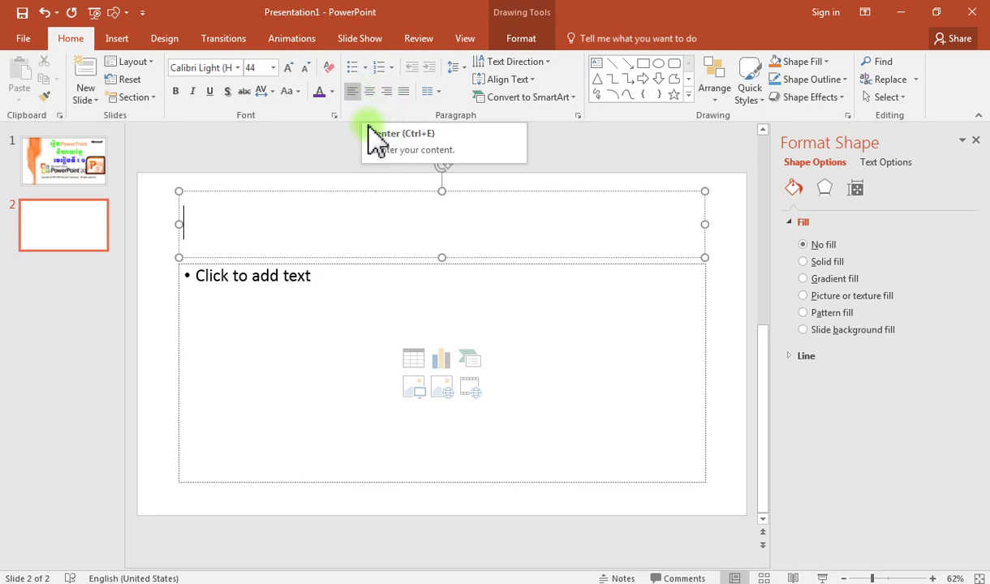
click(370, 91)
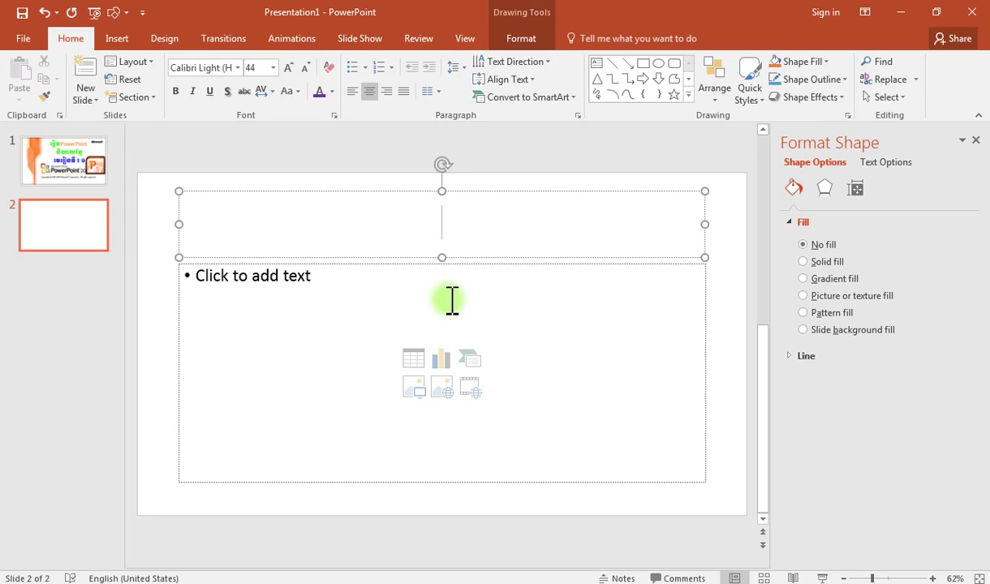
text(ca)
key(BackSpace)
key(BackSpace)
text(C)
text(AM)
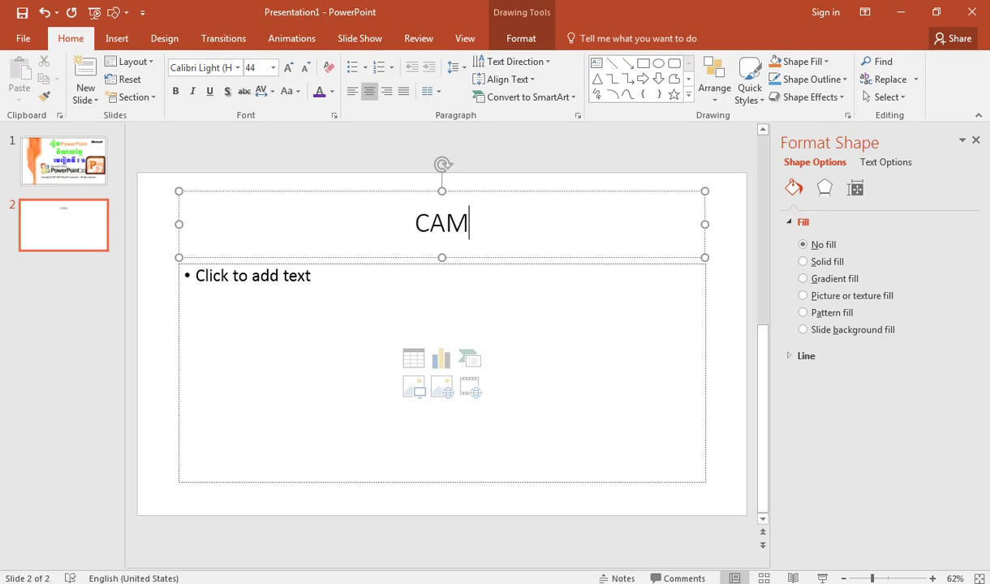
text(BOD)
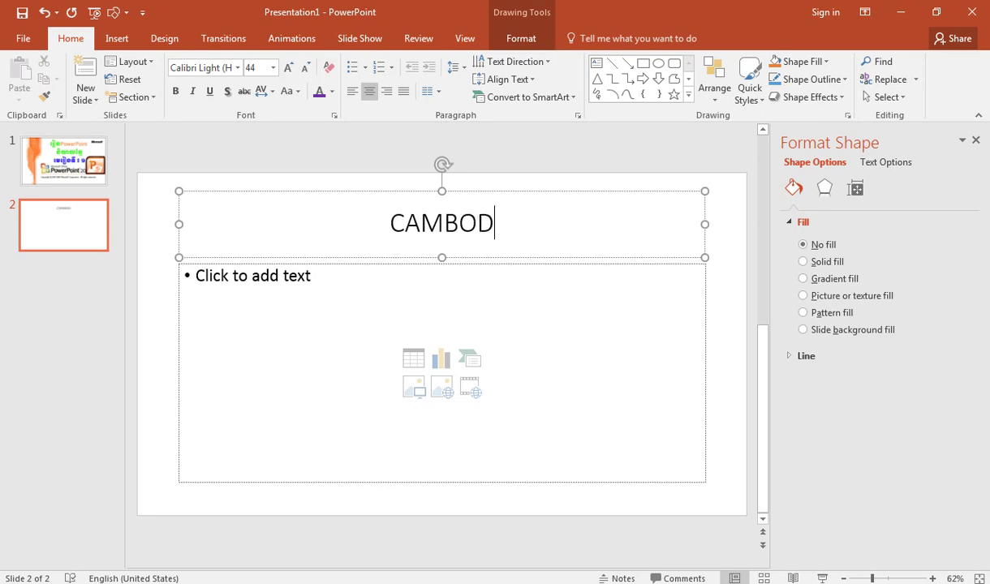
text(IA)
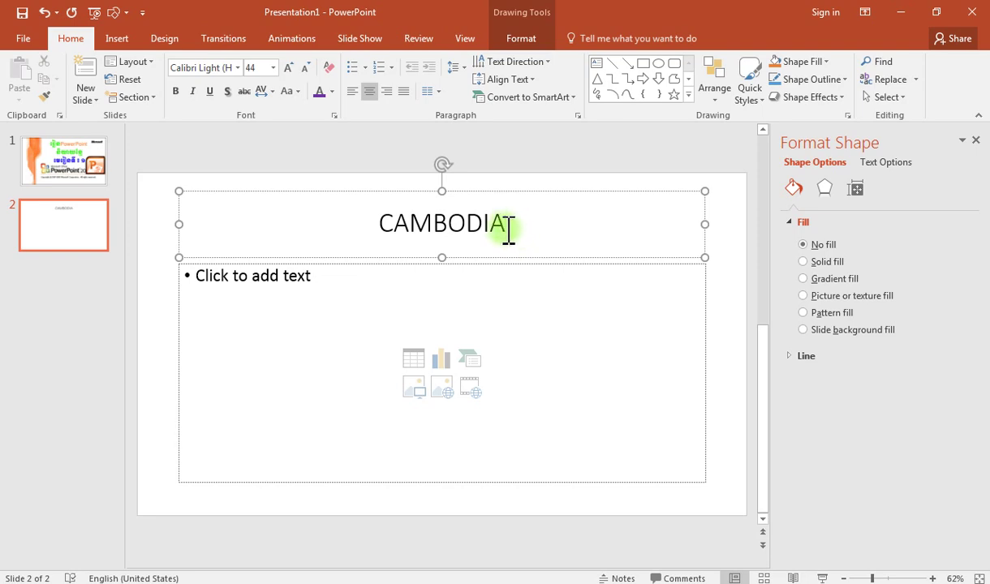
- Replace CAMBODIA in the slide 2 title with HOME, leaving the bullet placeholder ready
click(386, 283)
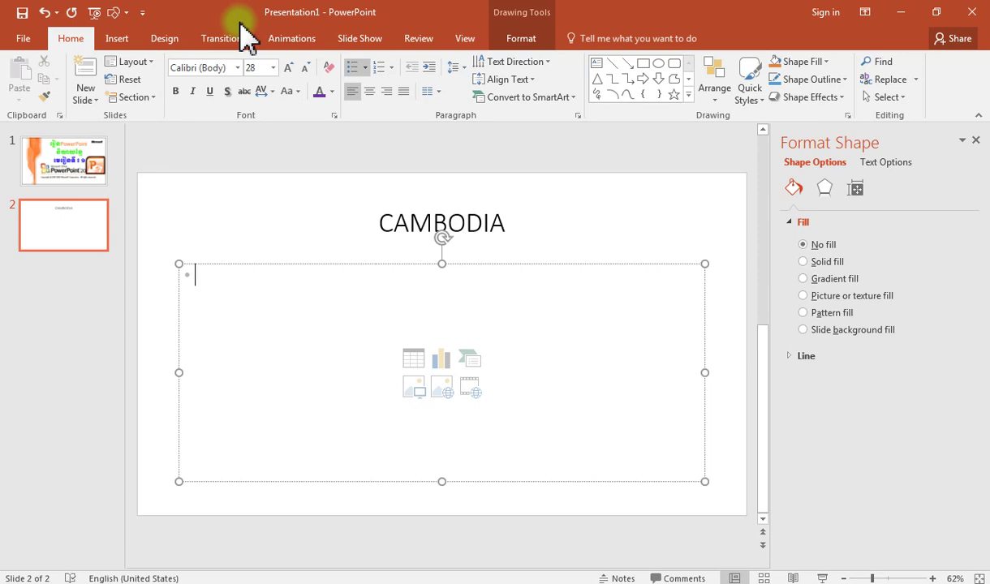
double_click(499, 228)
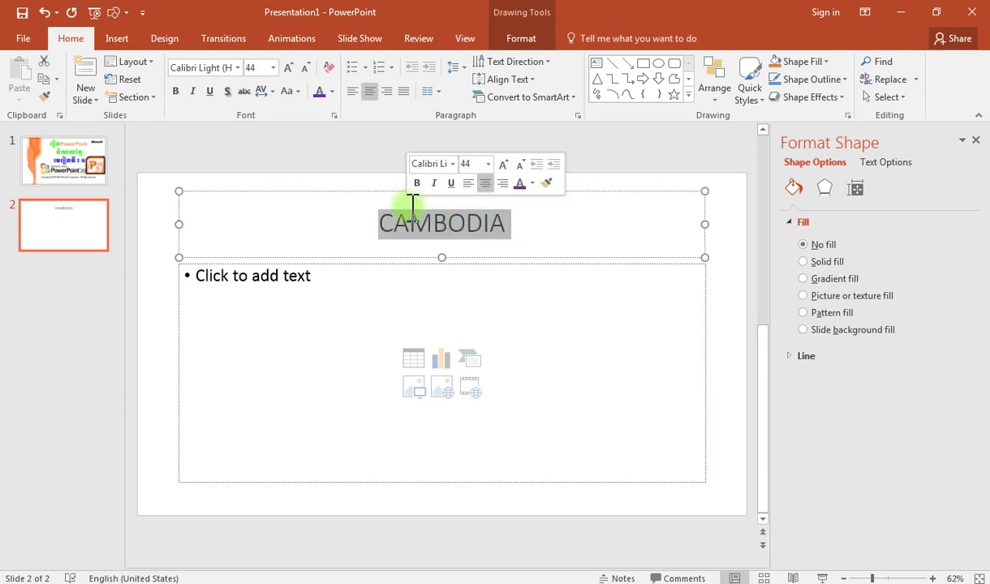
text(HO)
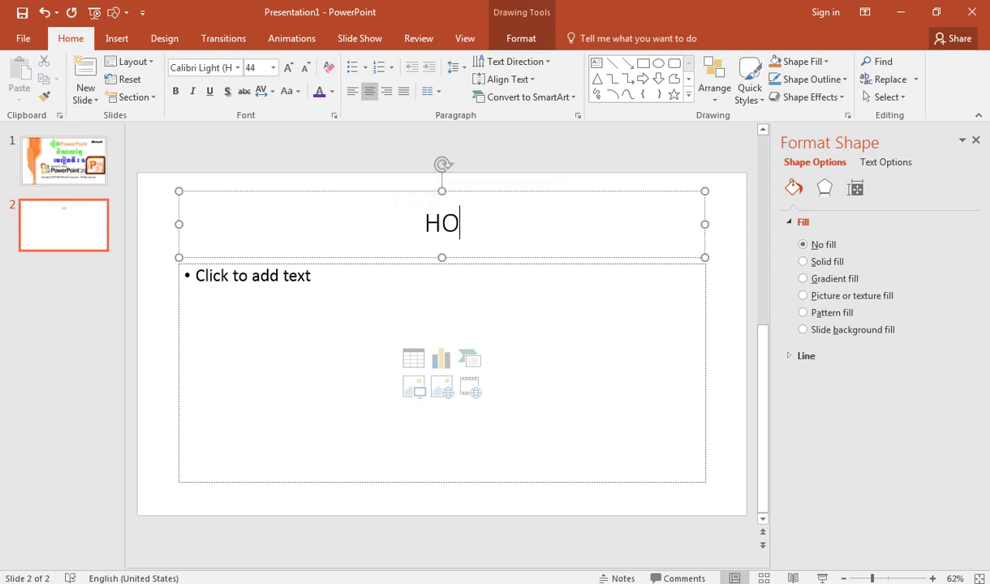
text(ME)
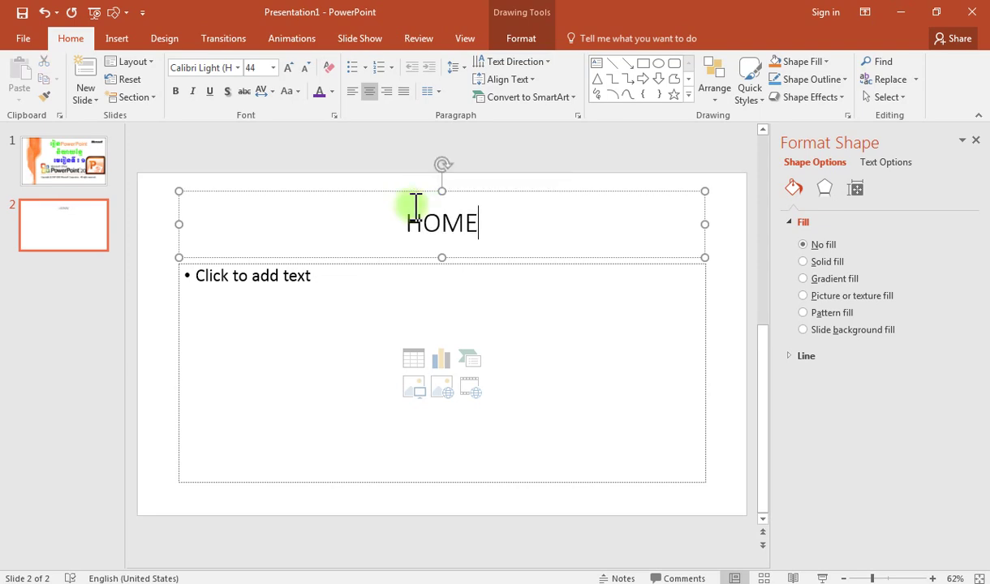
click(337, 292)
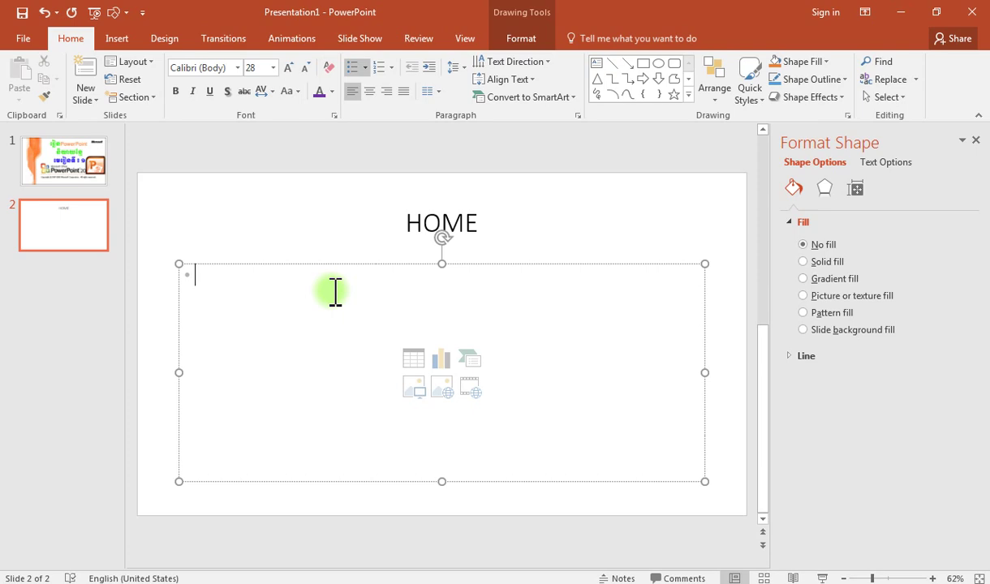
- Type the first bullet words ROOM, BAD and DOG, correcting ROON to ROOM
text(RO)
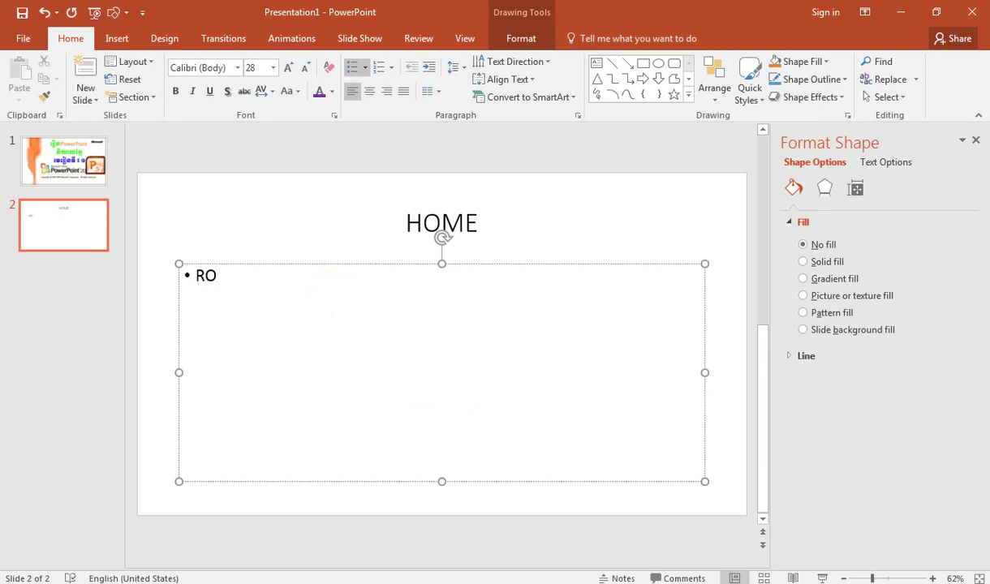
text(ON)
key(BackSpace)
text(M)
key(Return)
text(BA)
text(D )
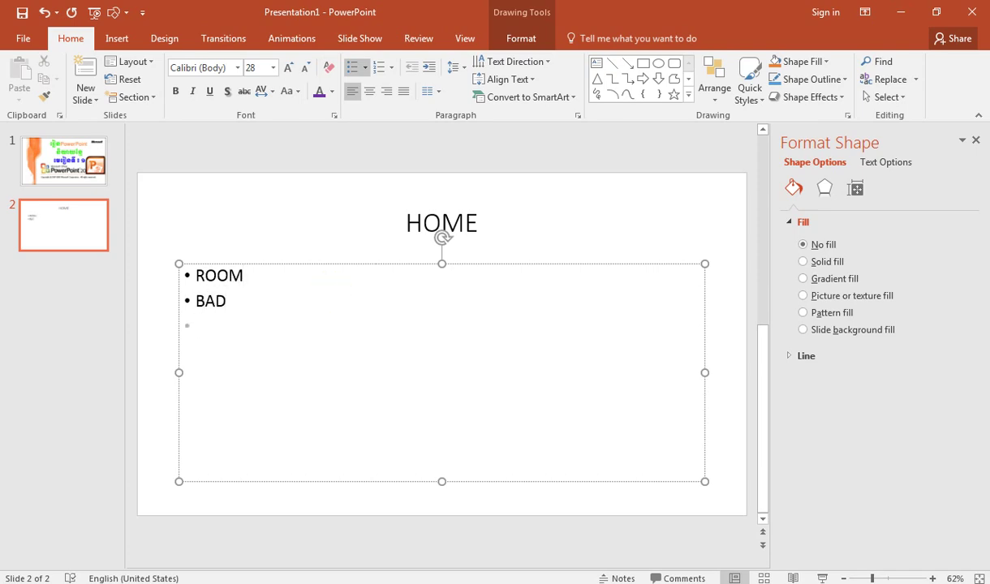
text(DO)
text(G)
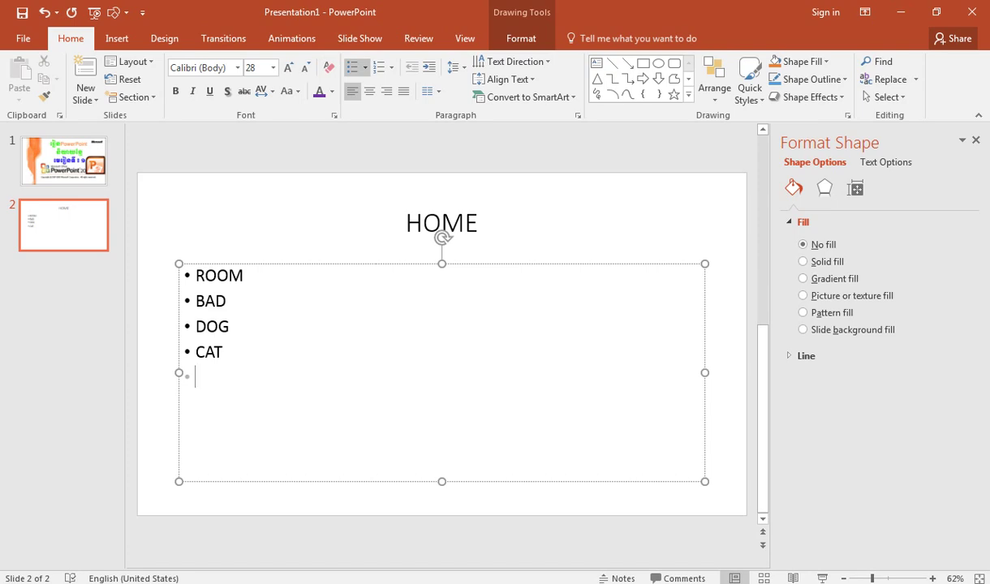
text(SISTER)
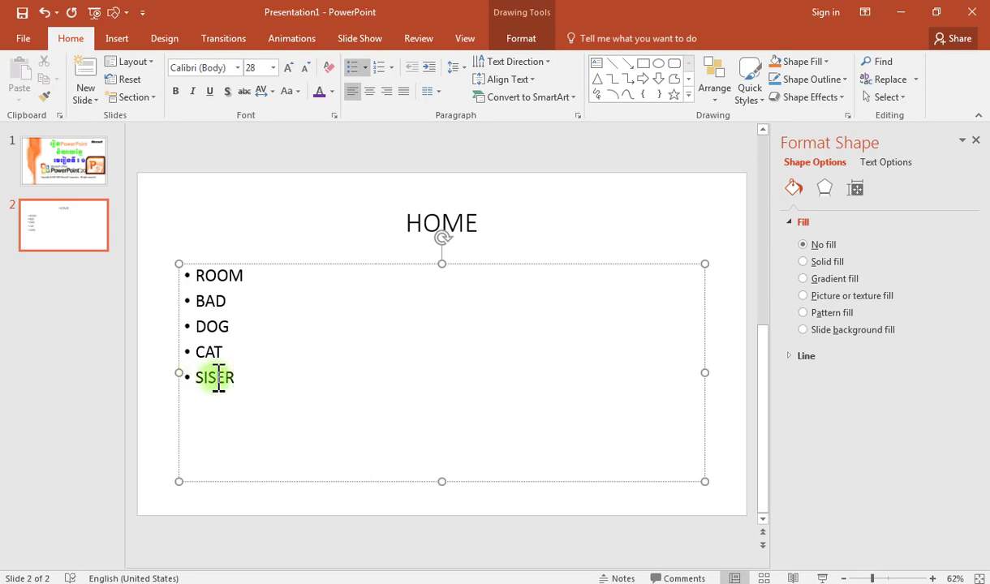
- Correct SISTETH to SISTER and add BROTHER as the final bullet, removing the empty one
click(218, 377)
text(TETH)
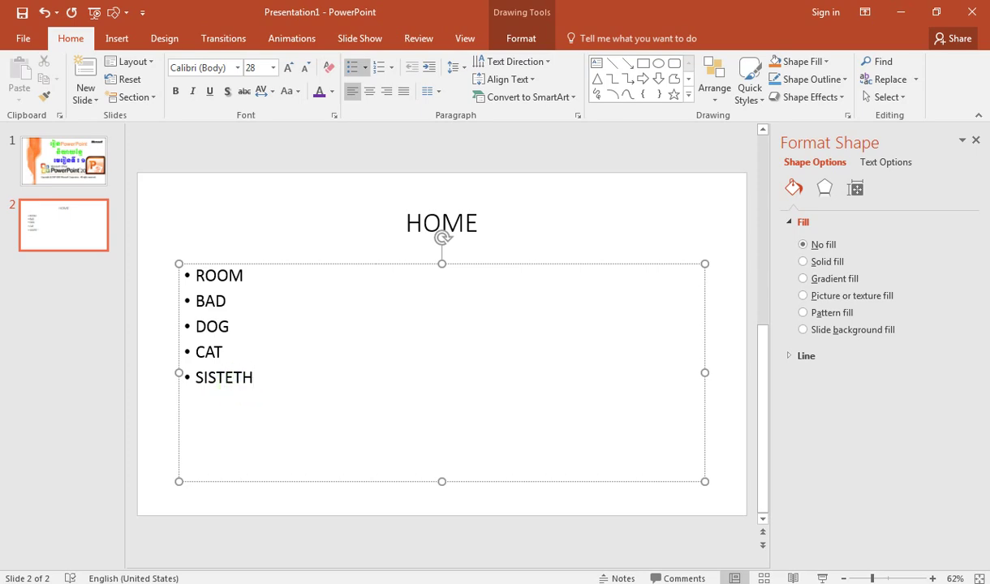
click(245, 378)
key(Delete)
click(236, 396)
text(R)
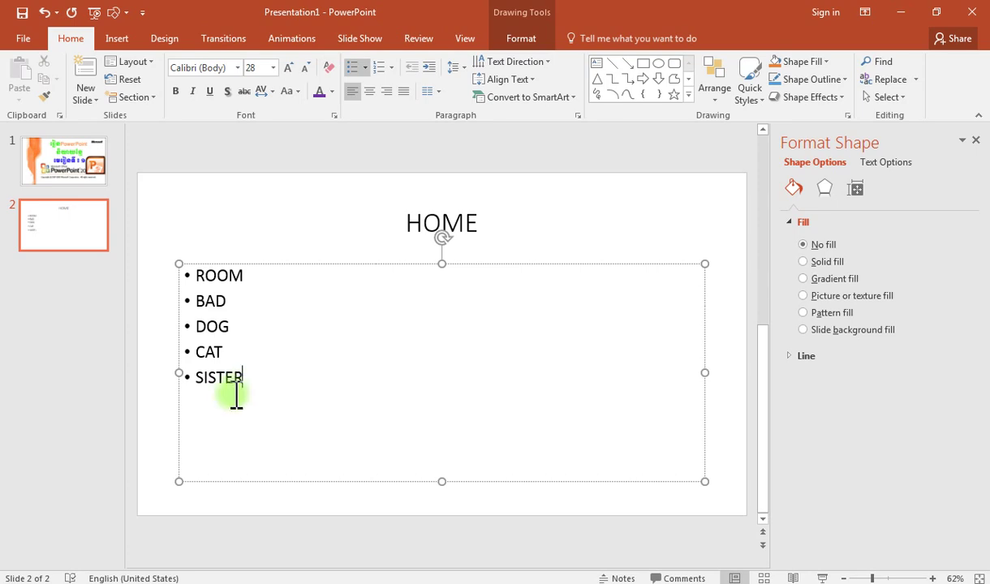
key(Return)
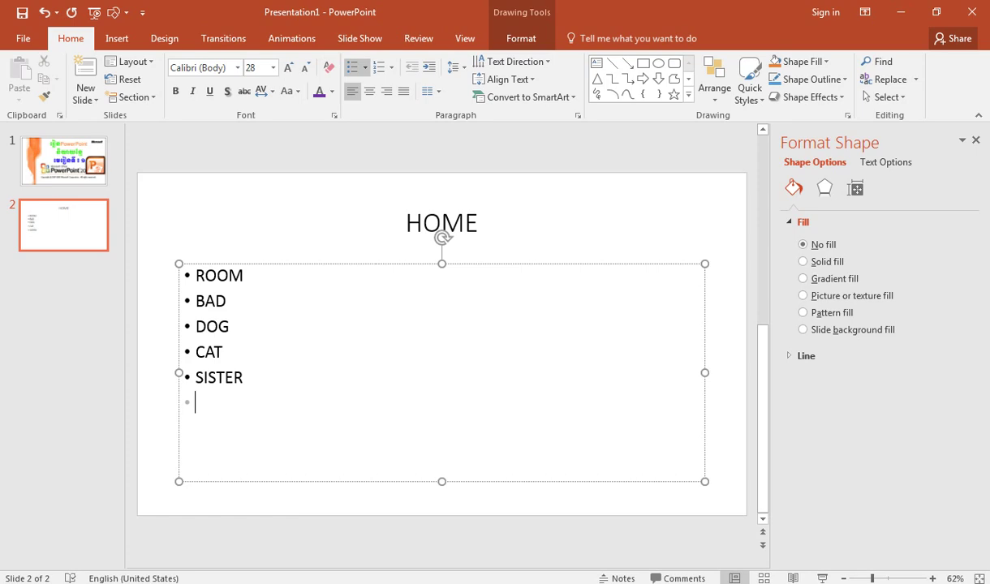
text(BROTHER)
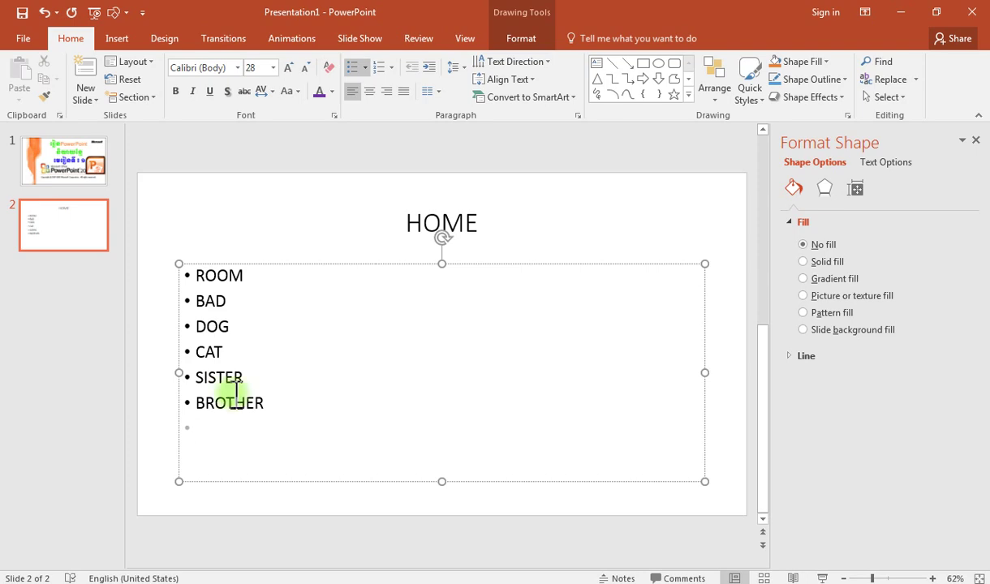
key(BackSpace)
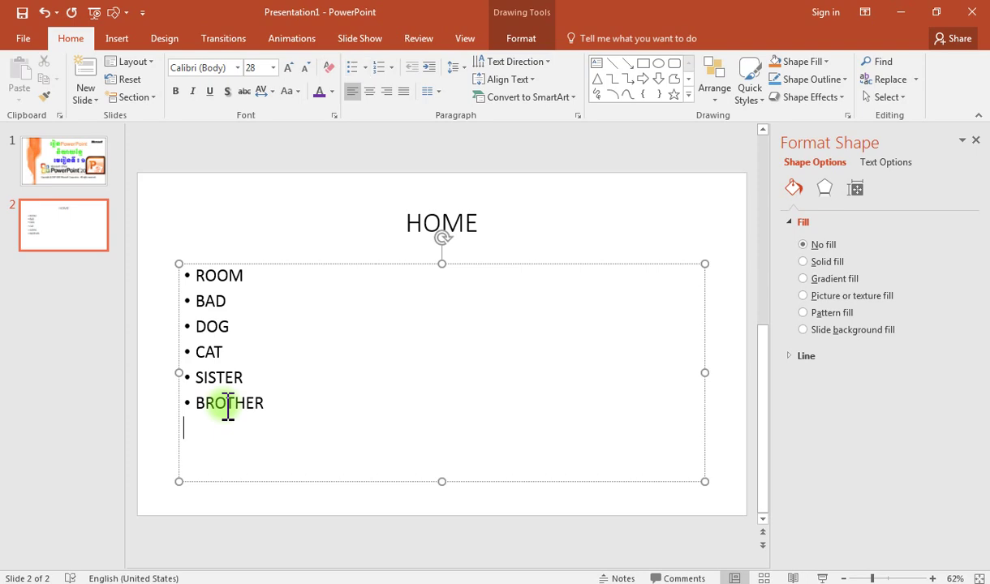
- Deselect the HOME title and bullet boxes so slide 2's Format Background pane appears
click(400, 226)
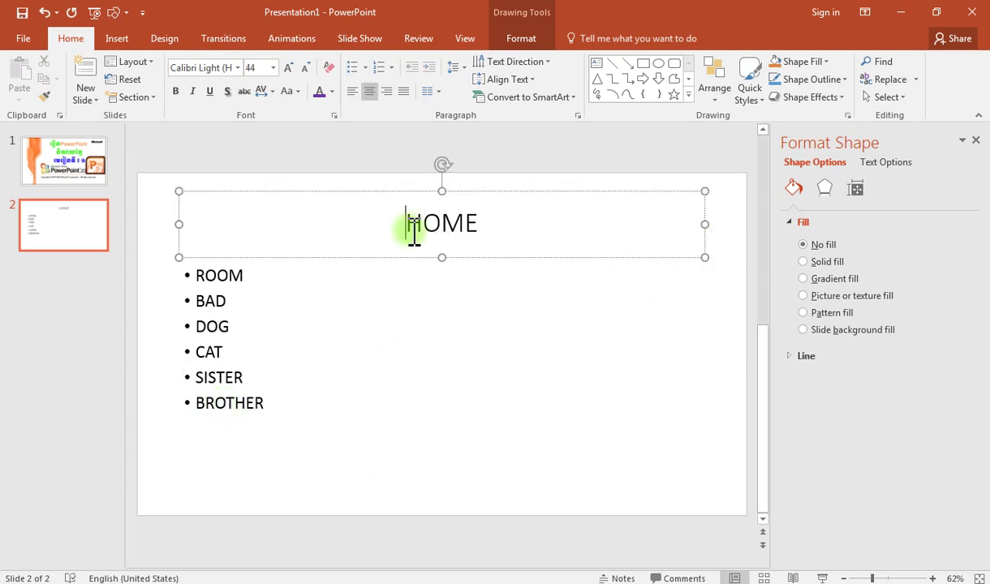
click(344, 359)
click(349, 217)
click(380, 305)
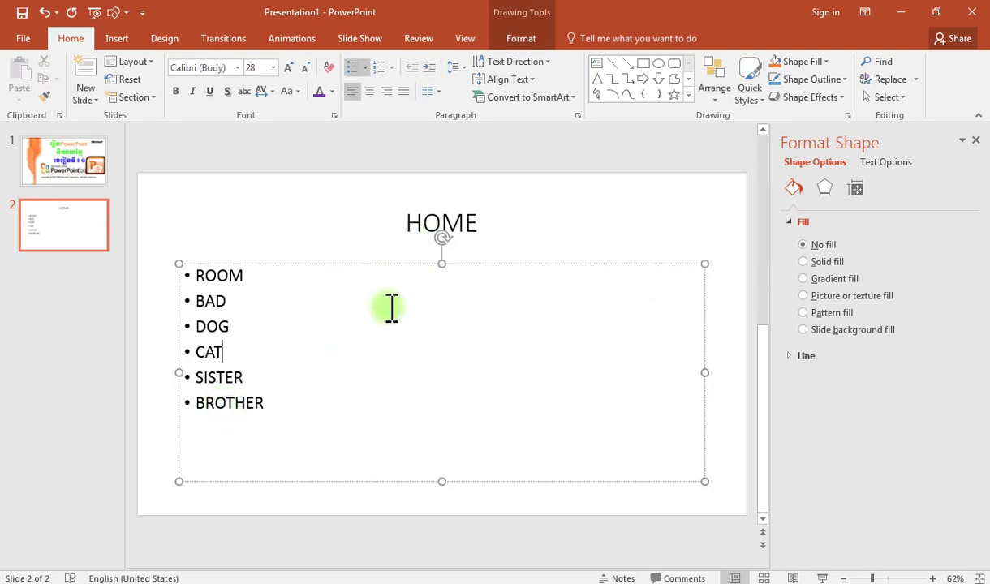
click(382, 222)
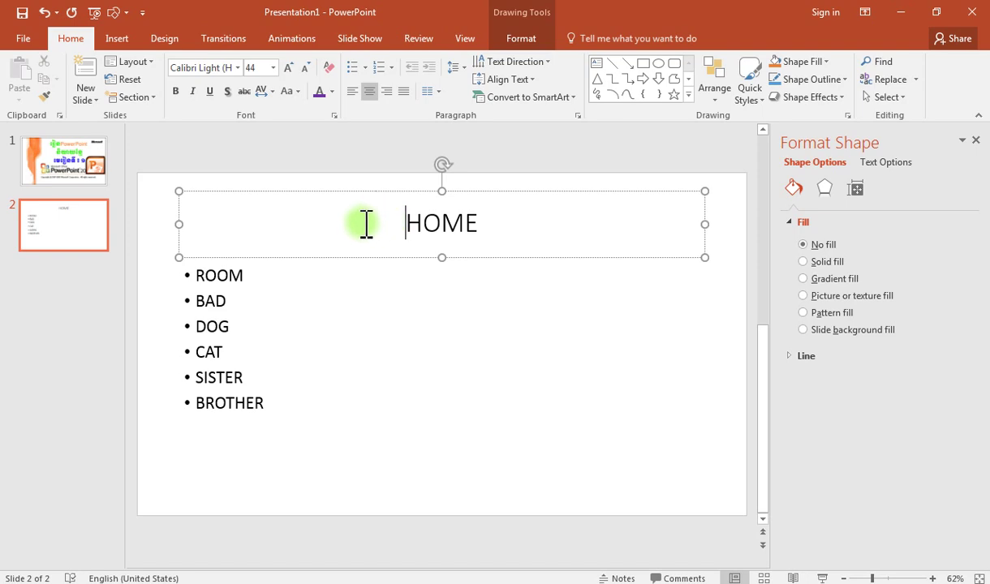
click(369, 362)
click(387, 211)
click(385, 288)
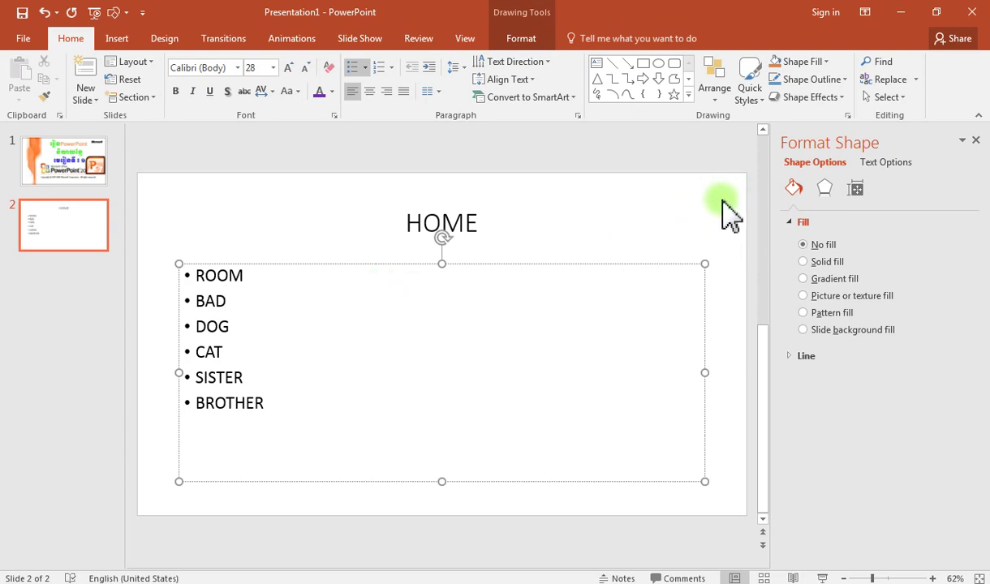
click(730, 213)
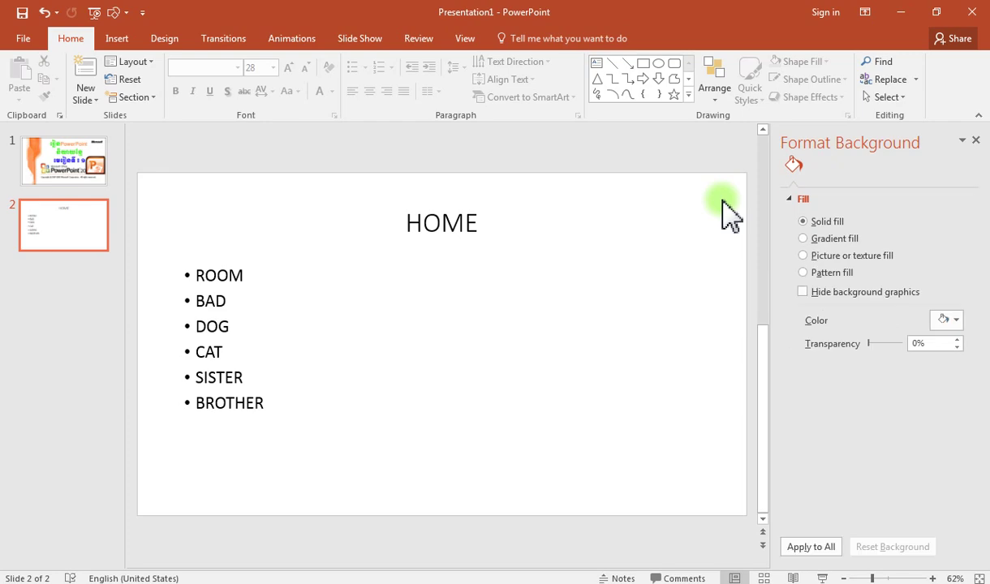
- Give slide 2 the Curtains transition after trying Push and Wipe, then select HOME
click(223, 39)
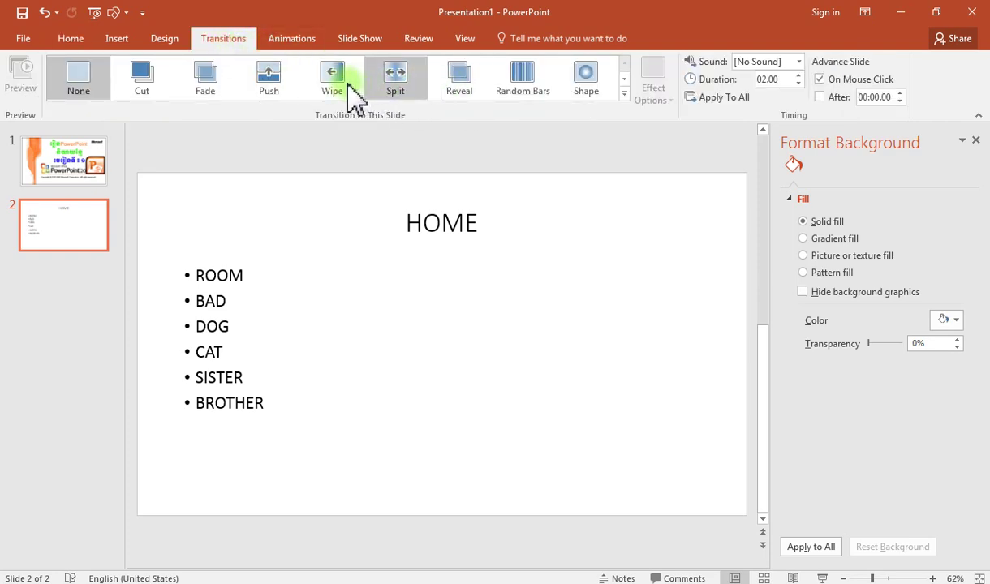
click(270, 78)
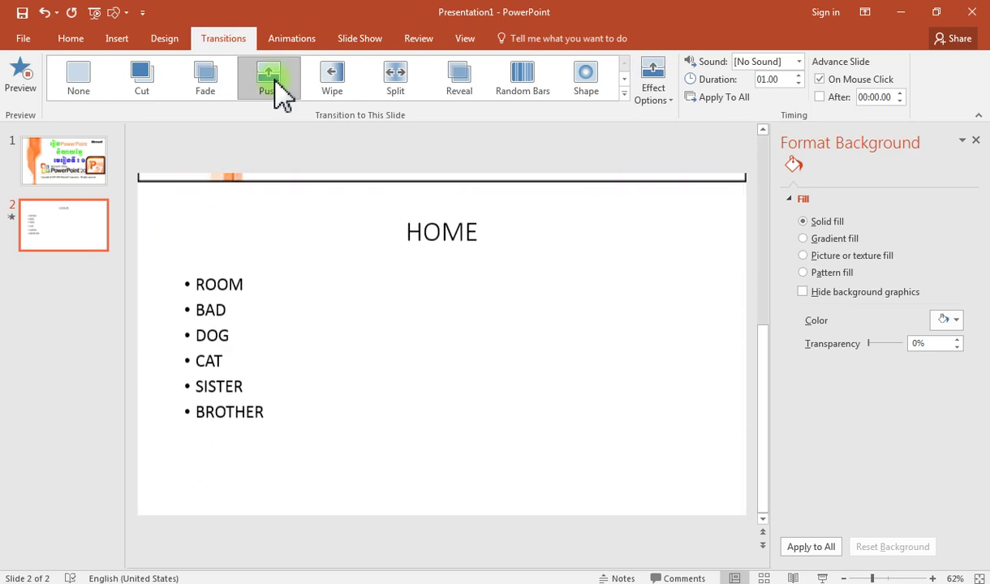
click(324, 91)
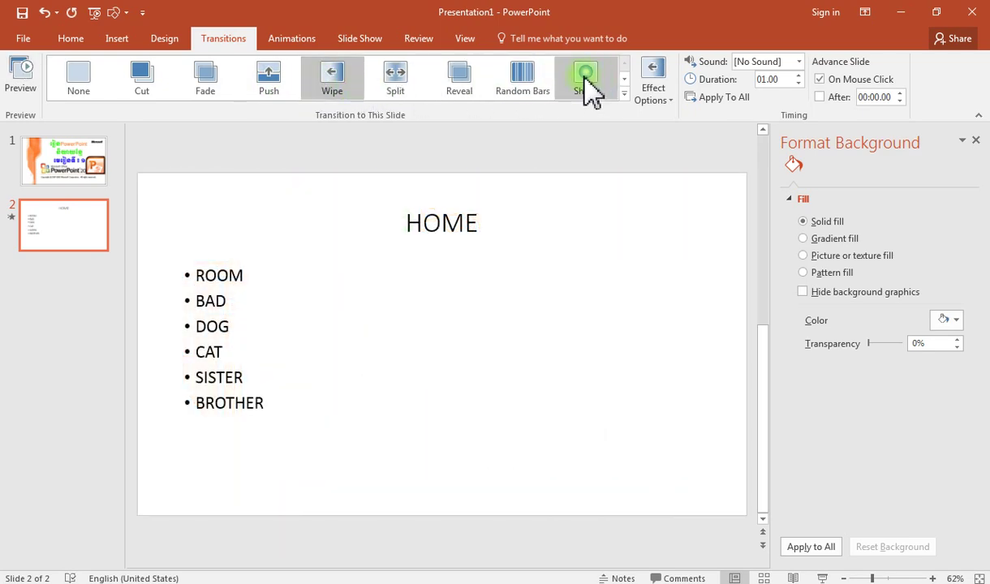
click(624, 82)
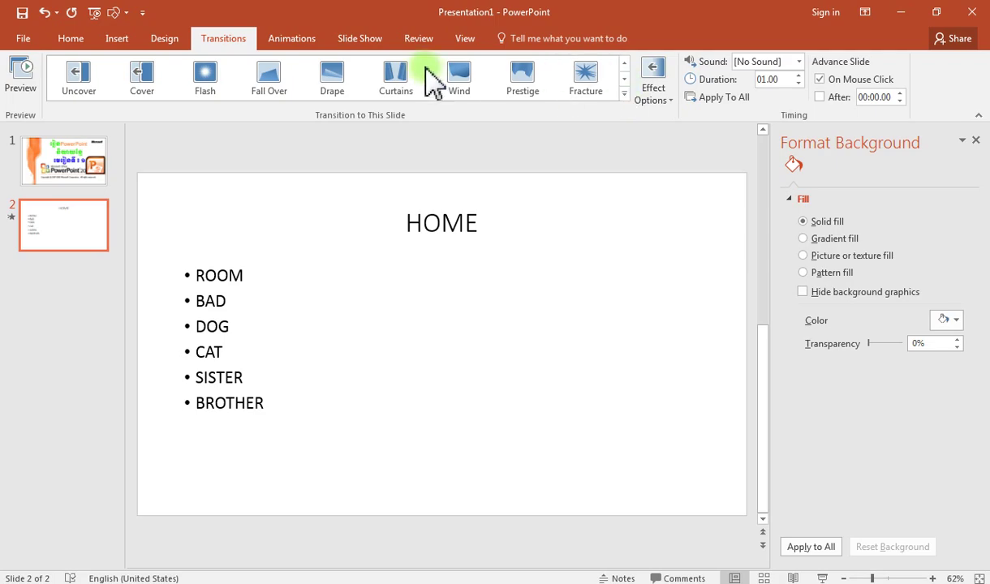
click(397, 79)
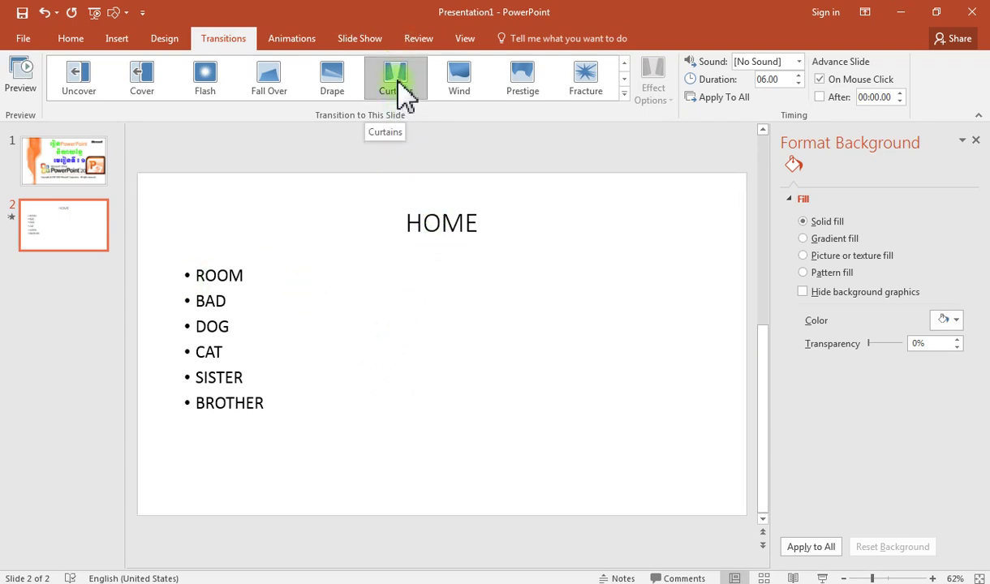
click(472, 226)
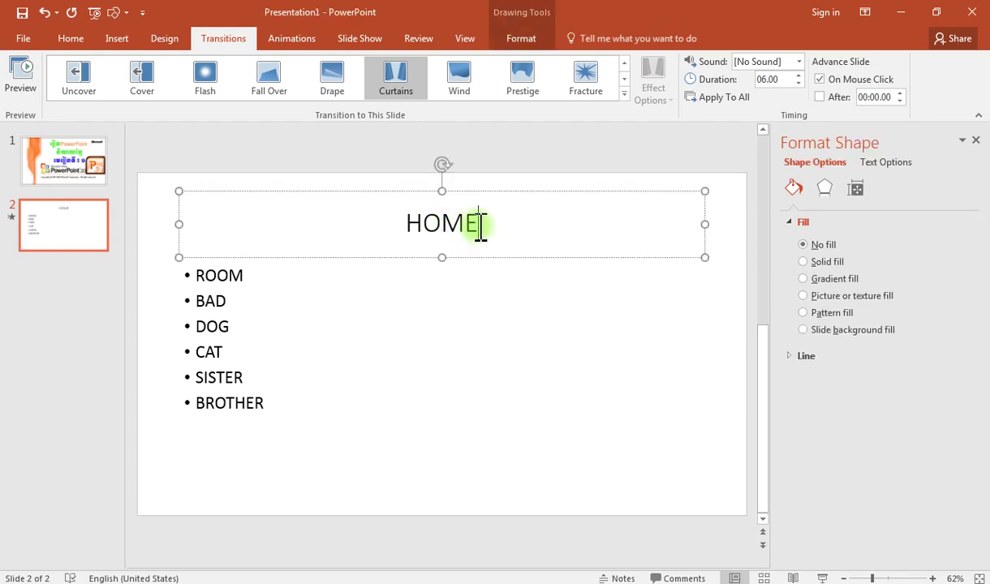
drag(480, 225, 432, 231)
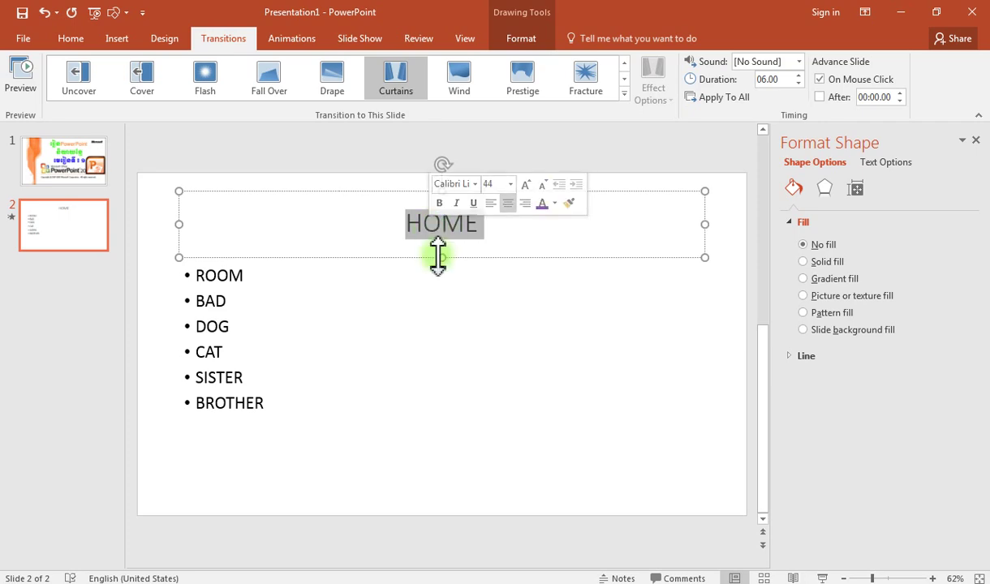
- Make the HOME title red and enlarge it to 80 pt
click(70, 41)
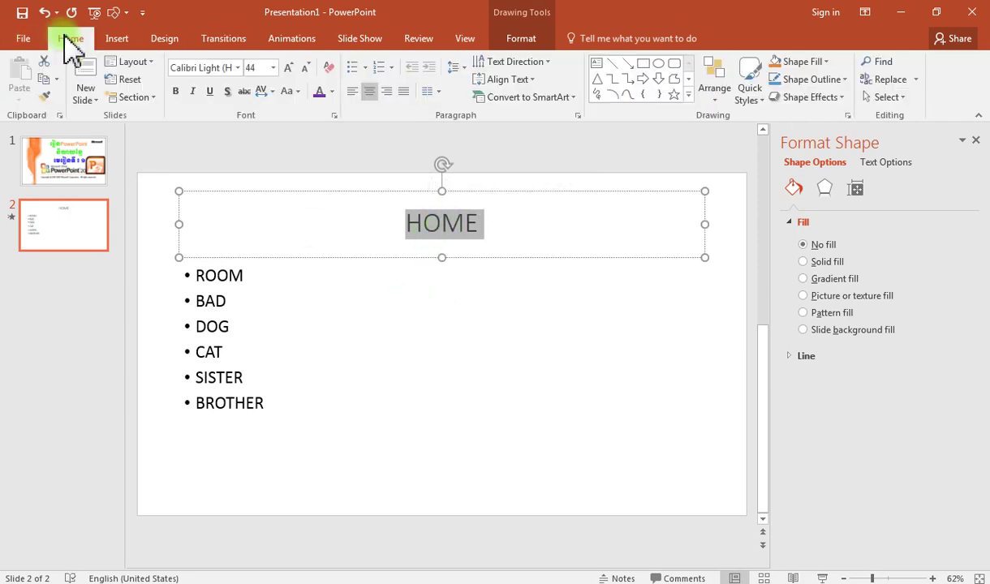
click(332, 92)
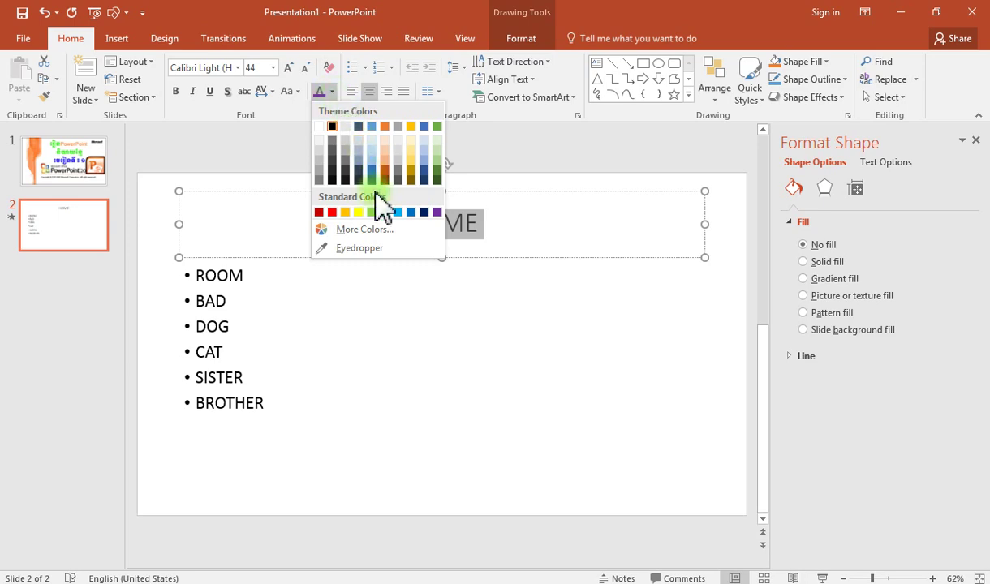
click(332, 212)
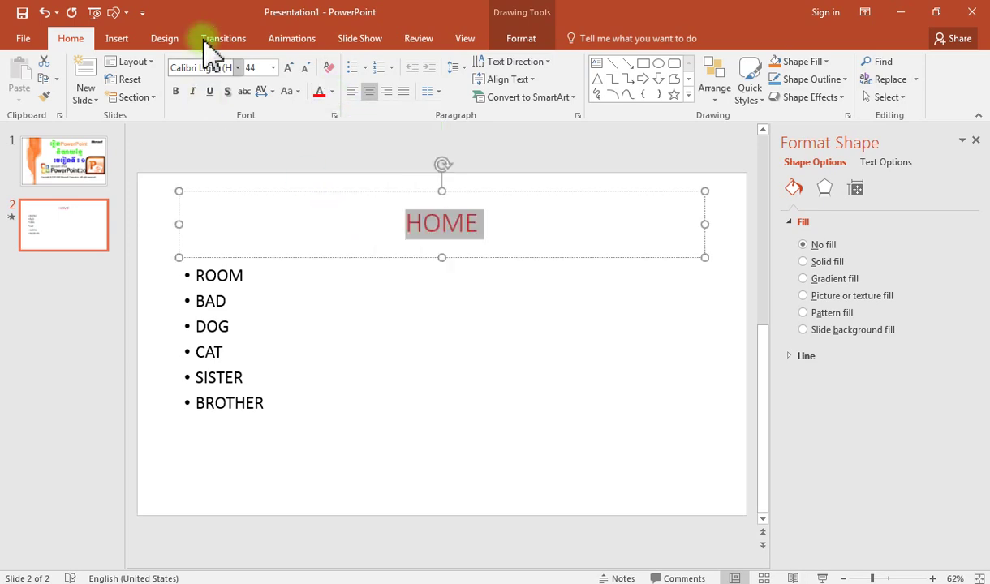
click(289, 68)
click(288, 67)
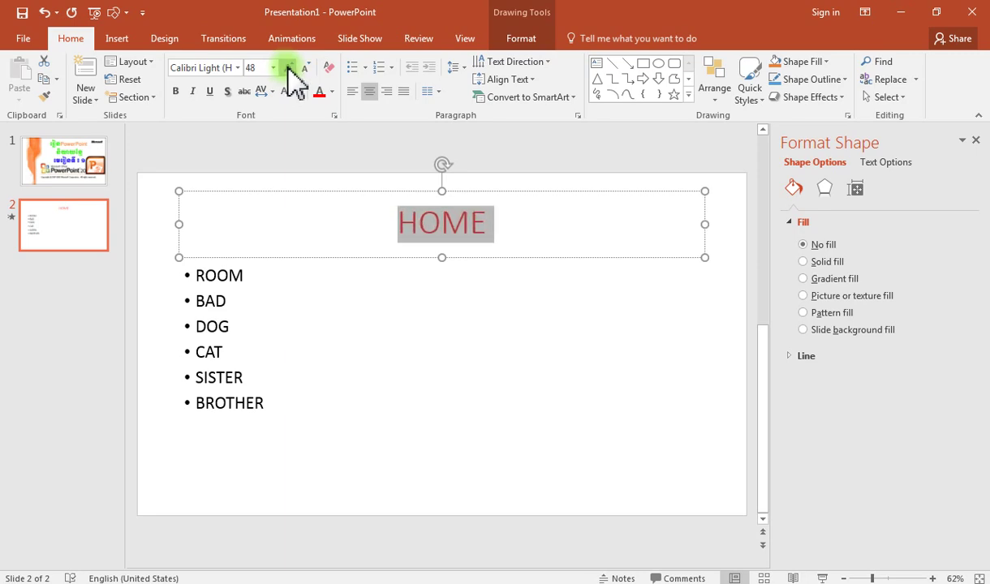
click(289, 67)
click(288, 67)
click(289, 68)
click(289, 68)
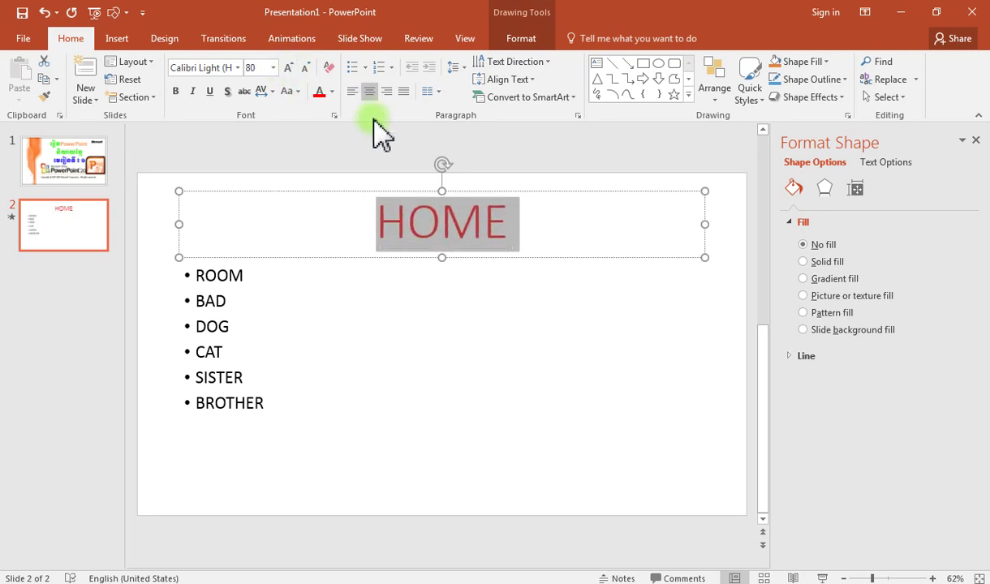
- Set the HOME title font to Algerian
click(509, 226)
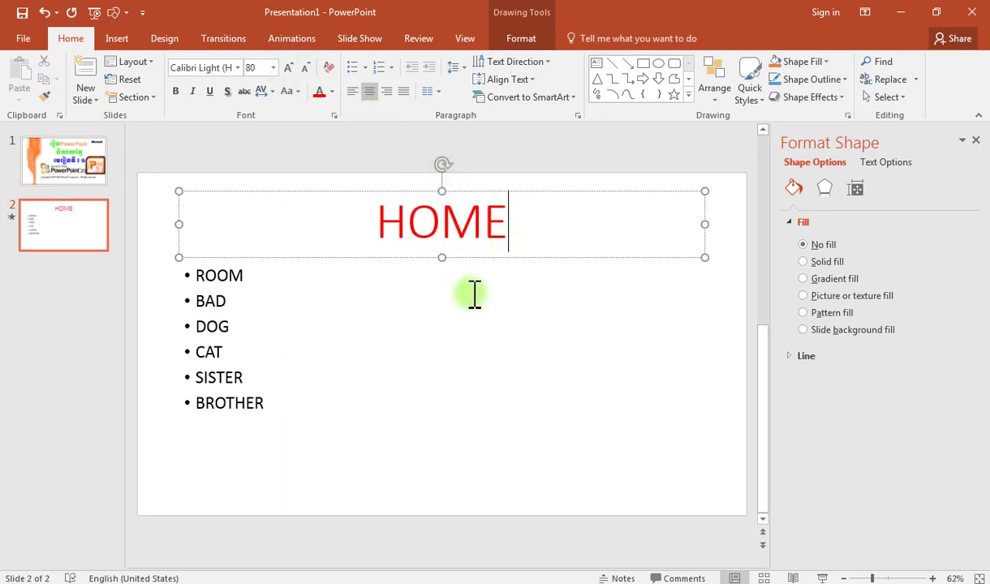
drag(510, 226, 380, 216)
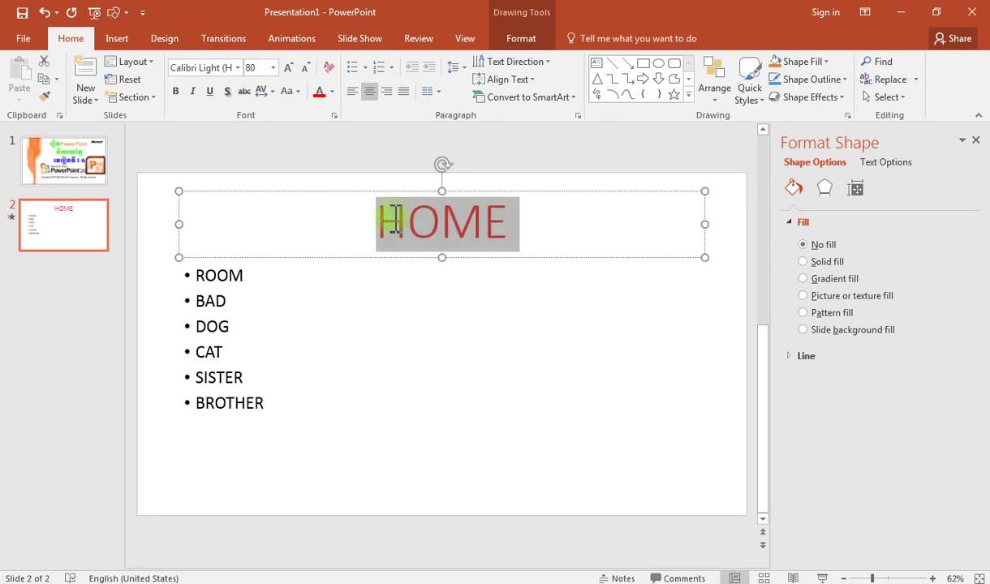
click(238, 68)
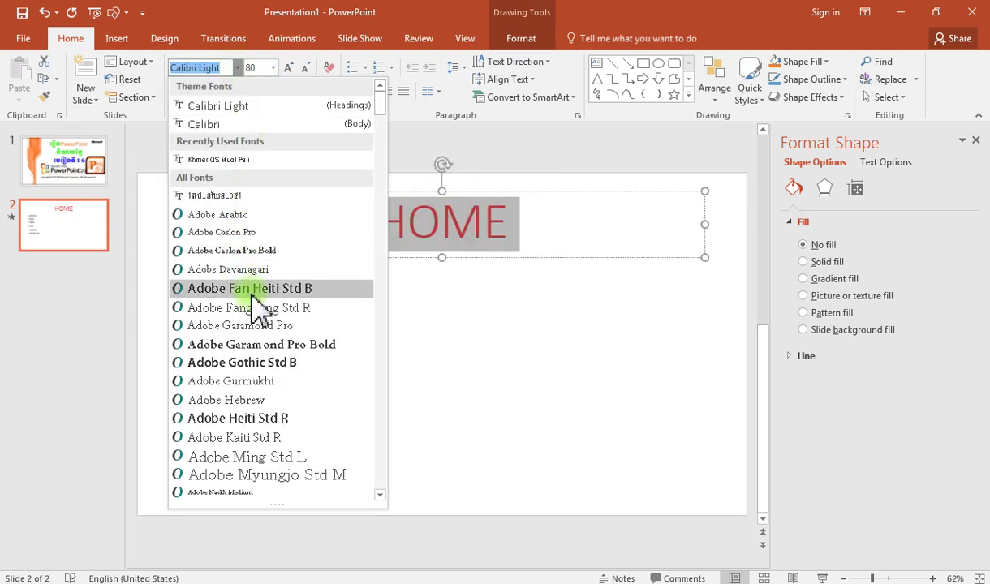
scroll(258, 307, down, 4)
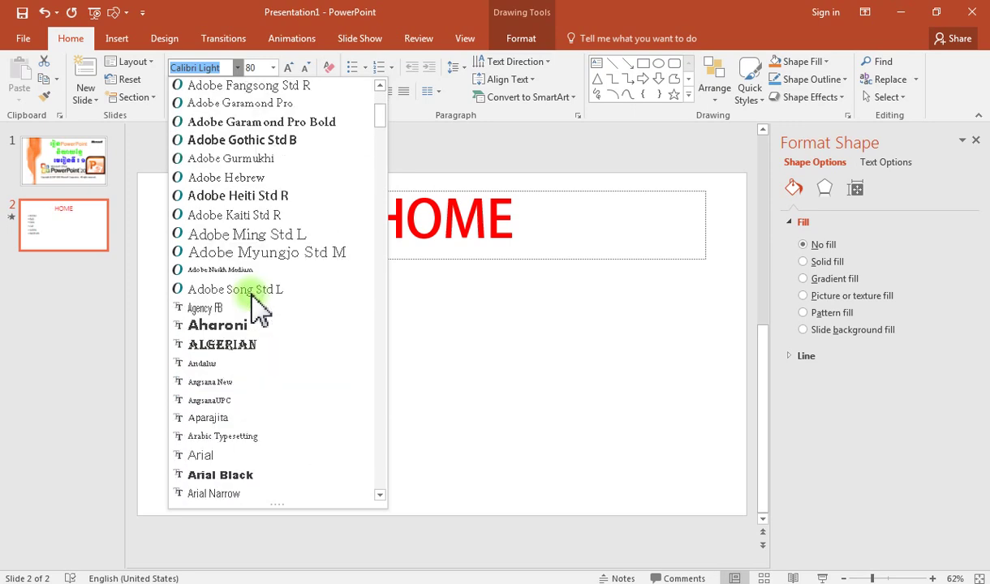
click(252, 347)
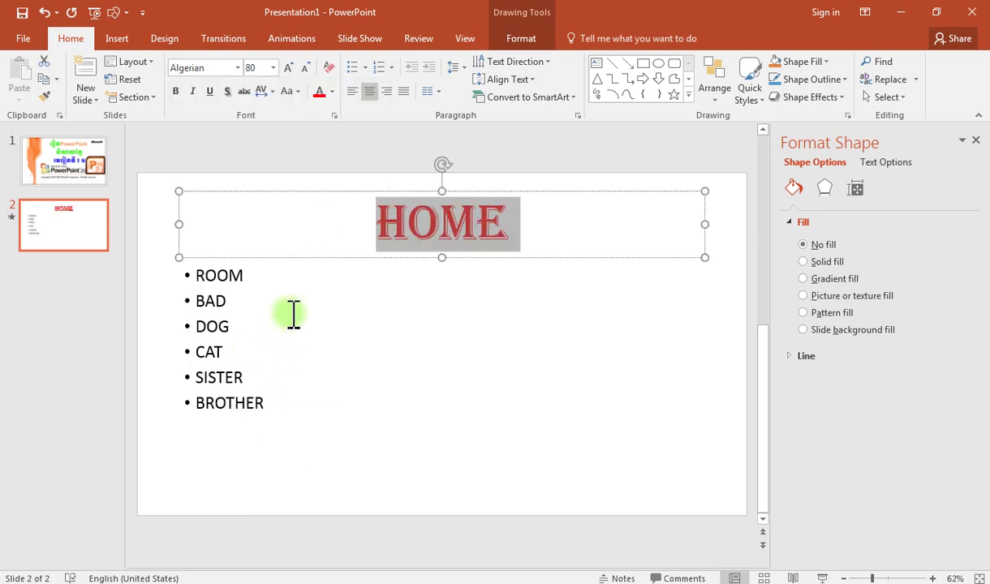
click(517, 245)
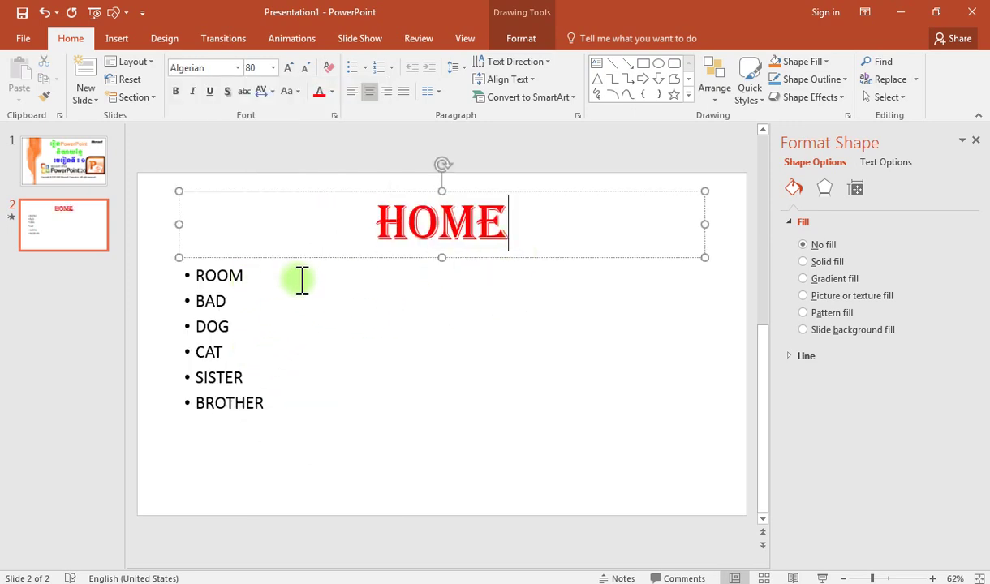
click(251, 276)
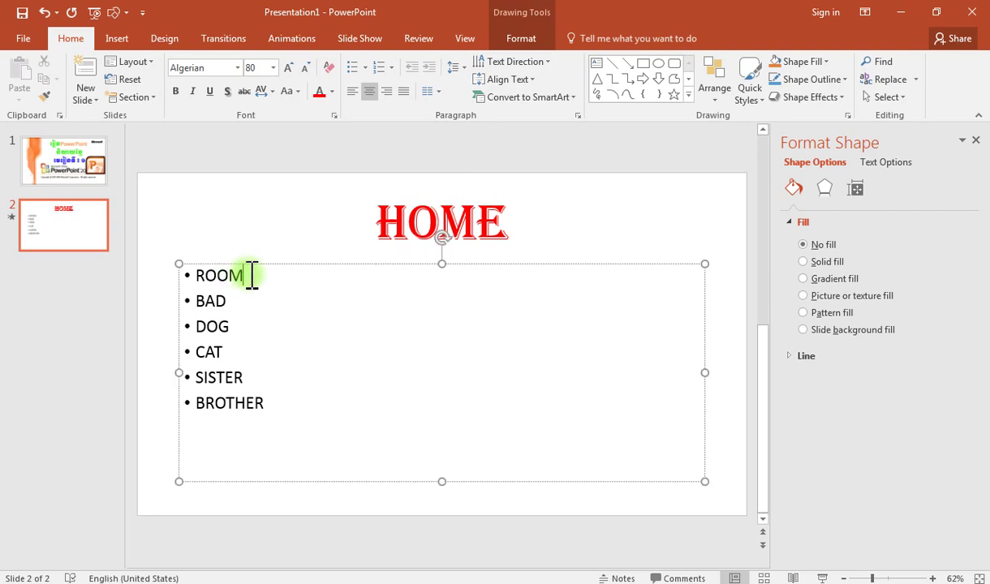
- Make the six bullet words ROOM to BROTHER green, 40 pt, underlined and bold
click(271, 404)
drag(268, 403, 193, 280)
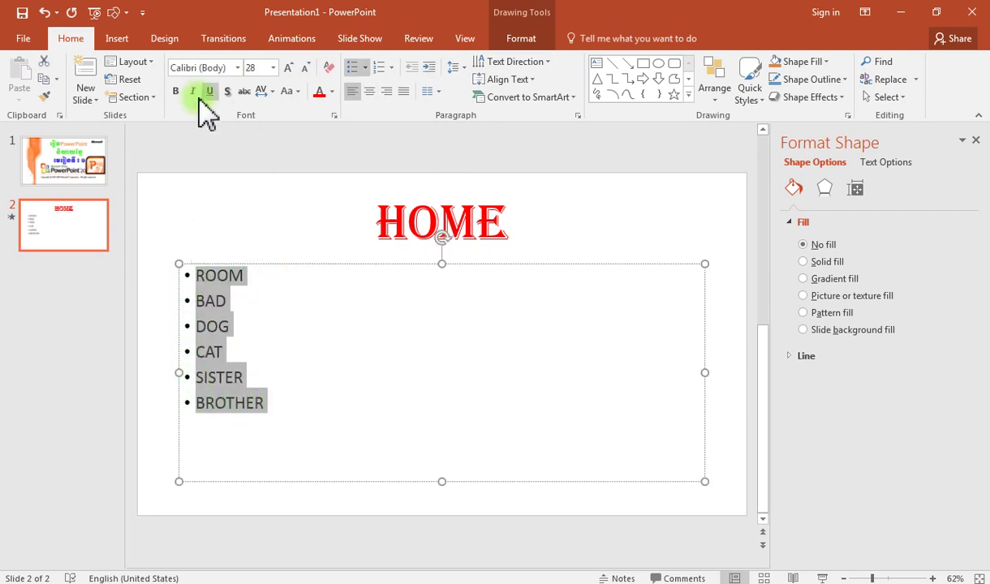
click(331, 92)
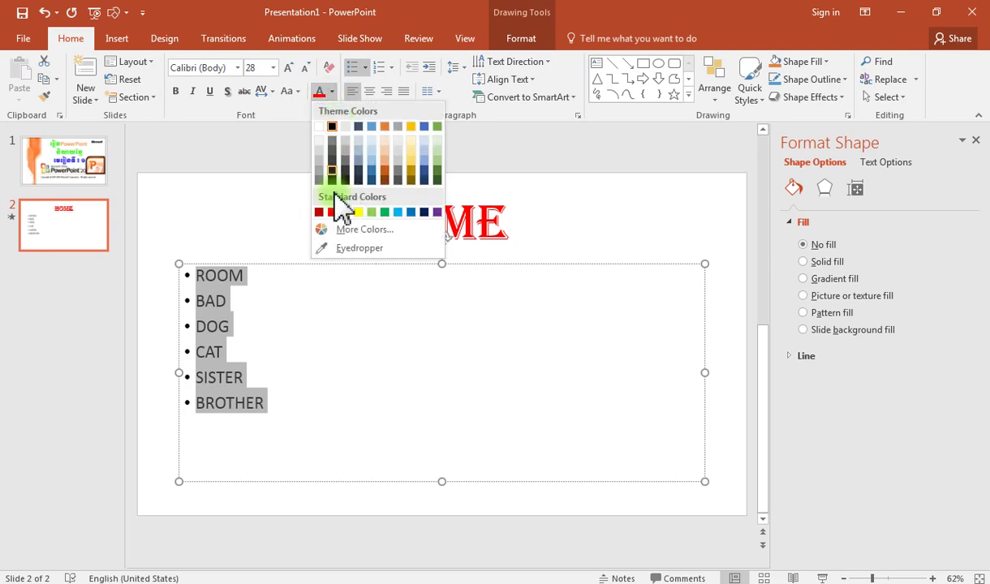
click(384, 212)
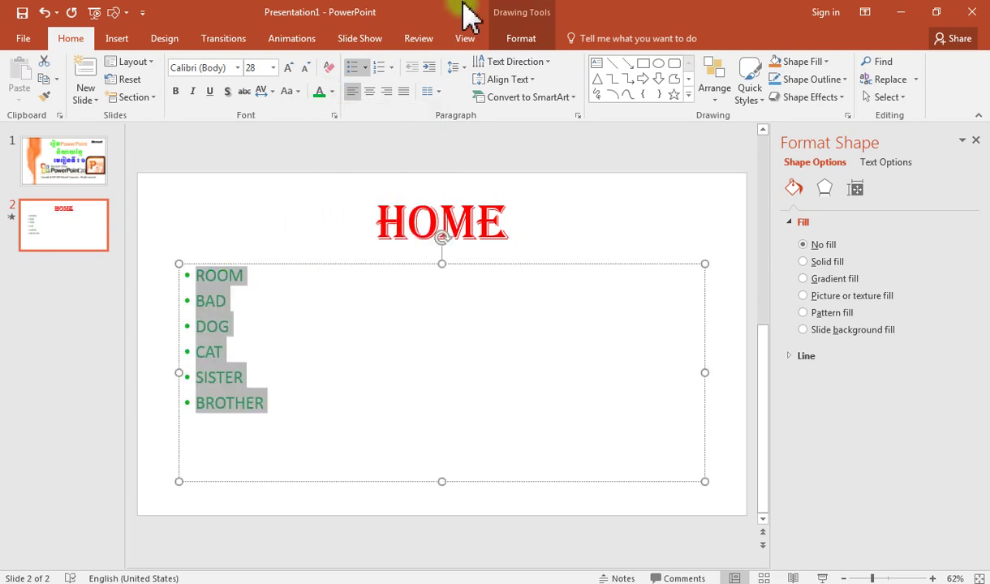
click(288, 69)
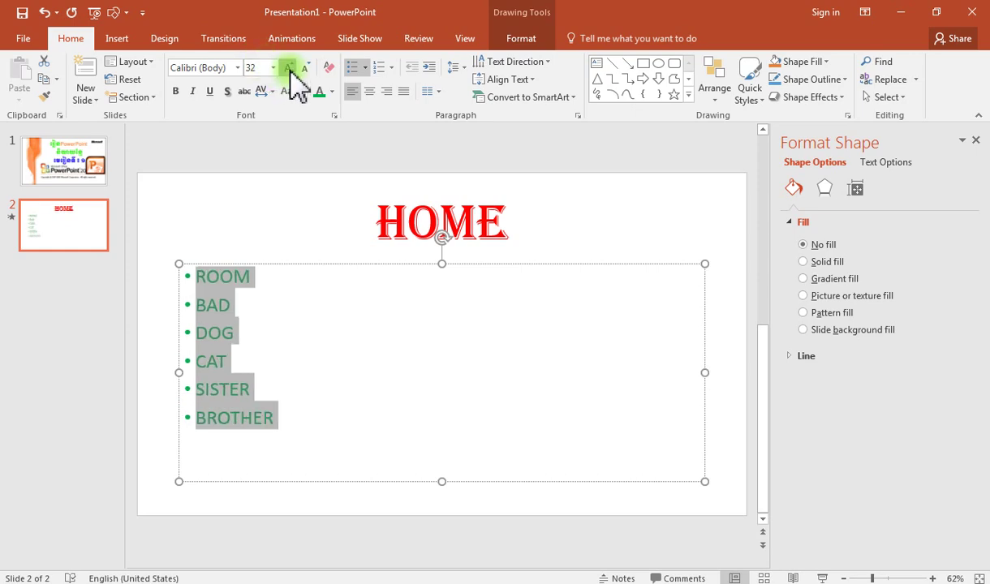
click(288, 68)
click(288, 68)
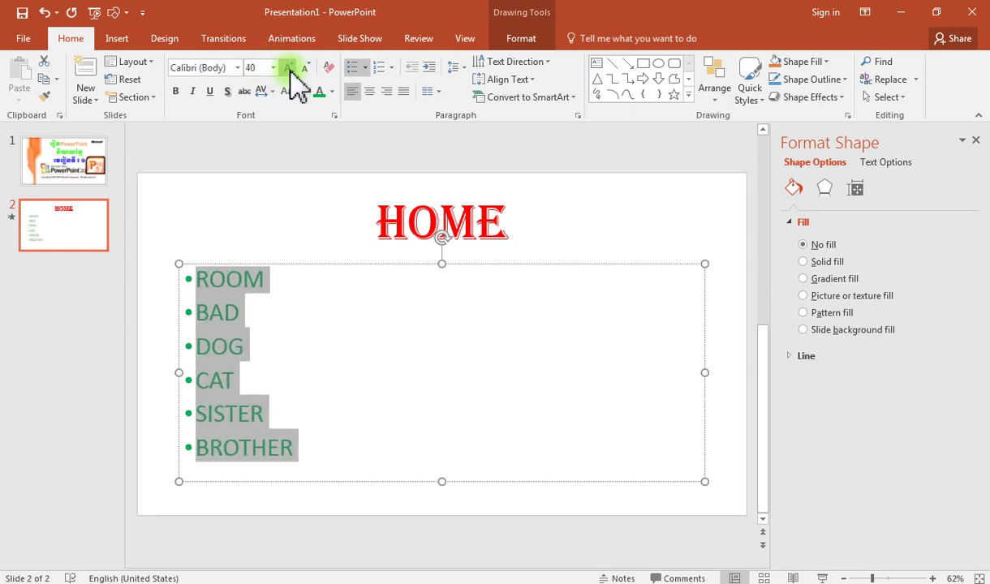
click(208, 90)
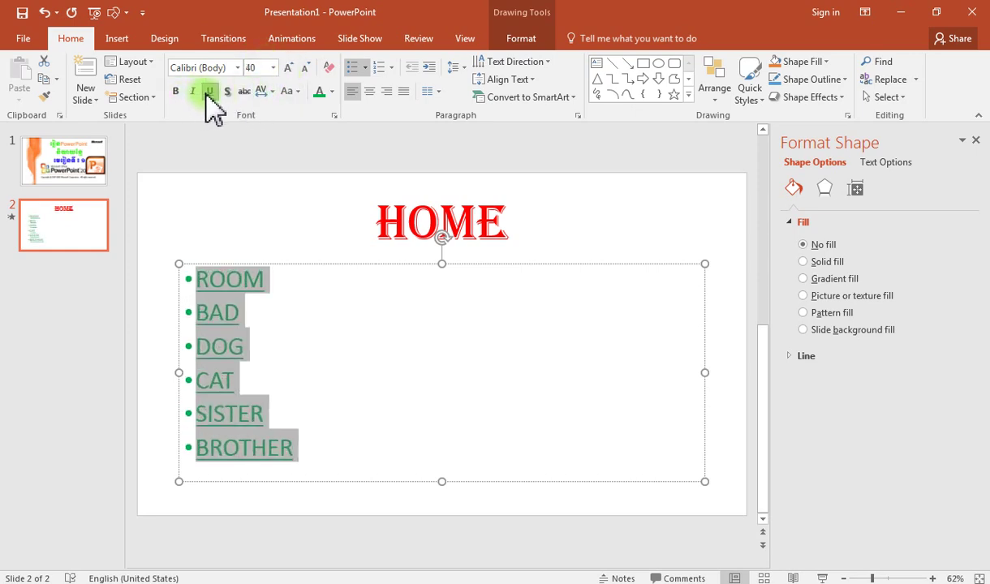
click(175, 91)
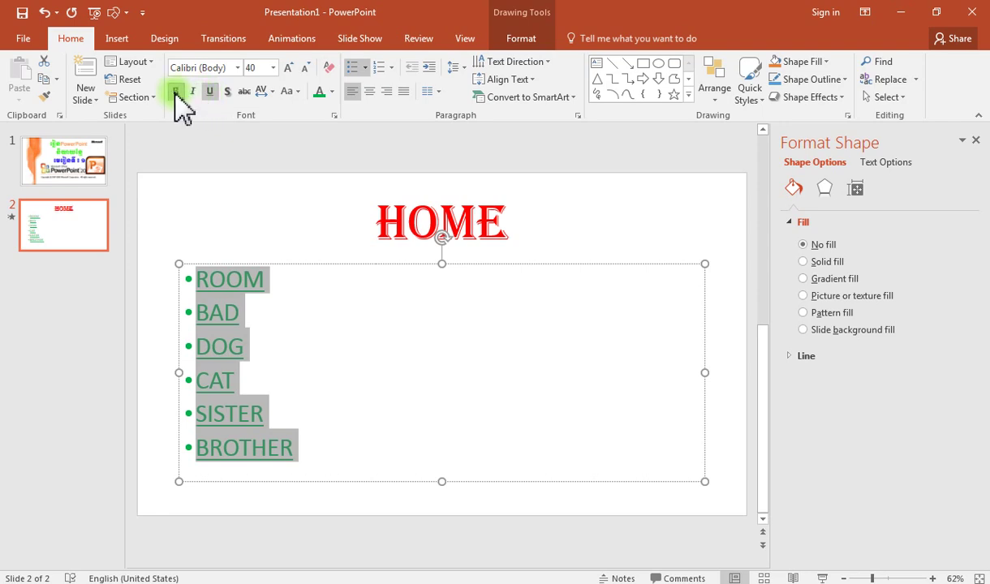
click(175, 91)
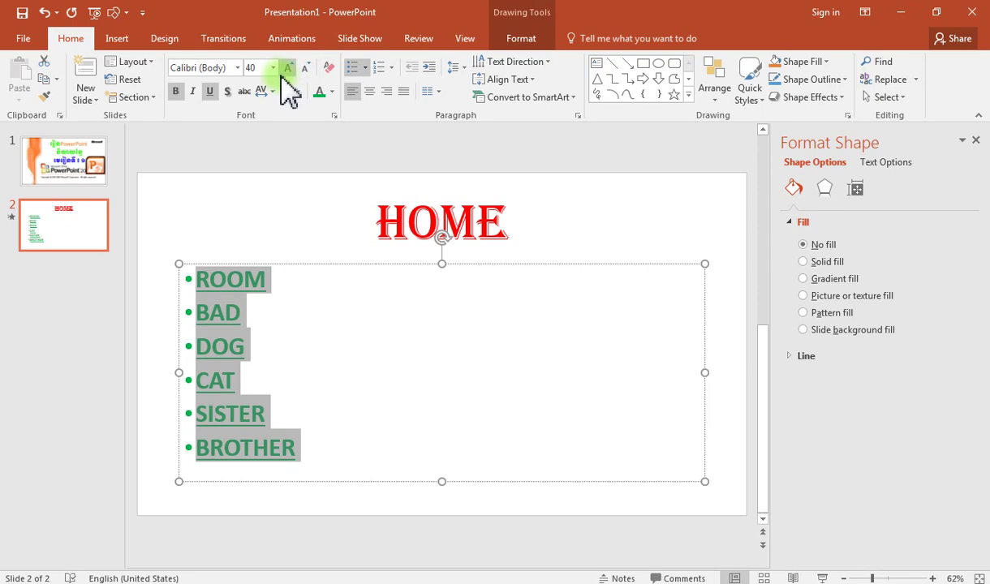
- Set the bullet list font to Brush Script MT
click(238, 67)
scroll(247, 304, down, 4)
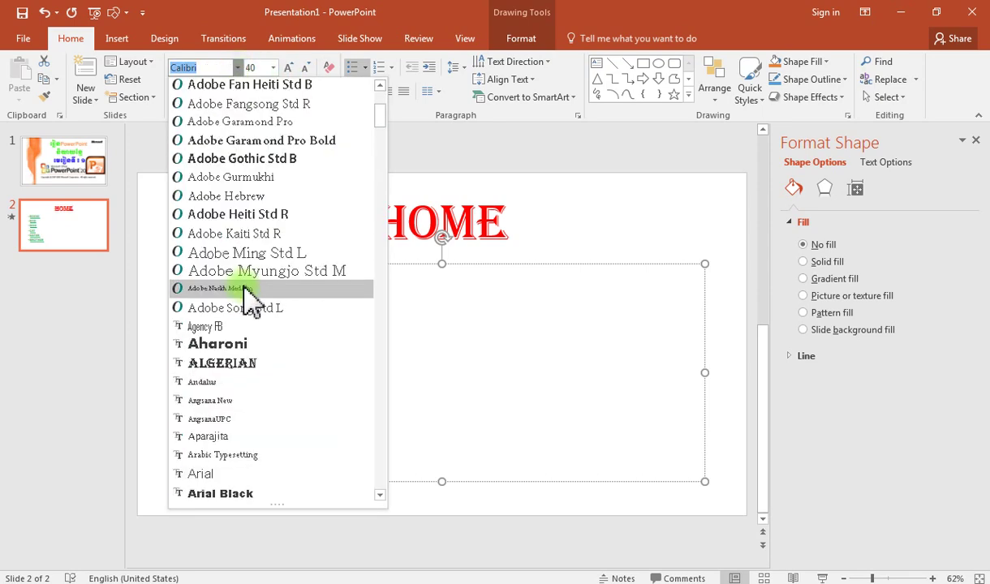
scroll(249, 292, down, 3)
scroll(247, 300, down, 4)
scroll(276, 386, down, 4)
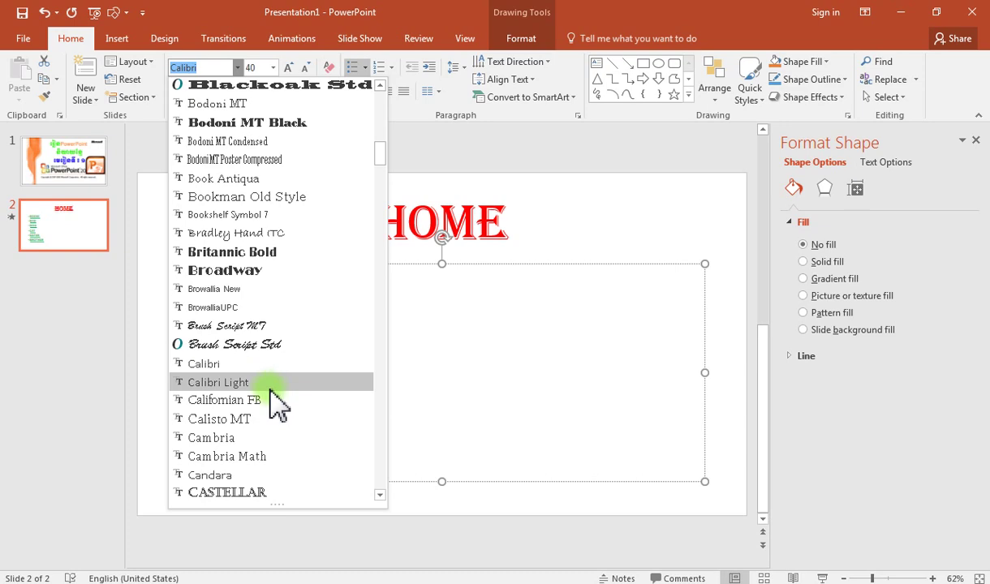
click(261, 327)
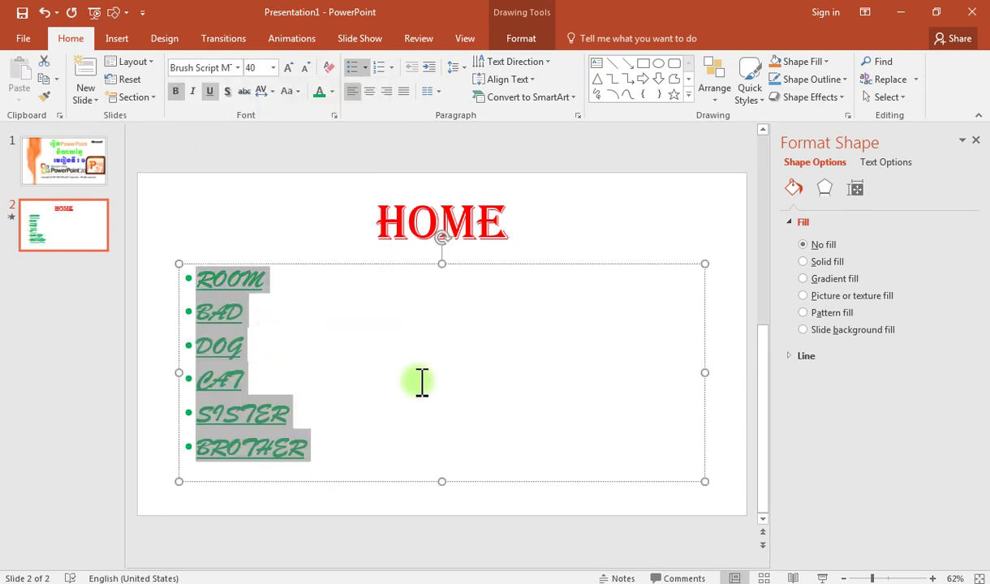
click(284, 280)
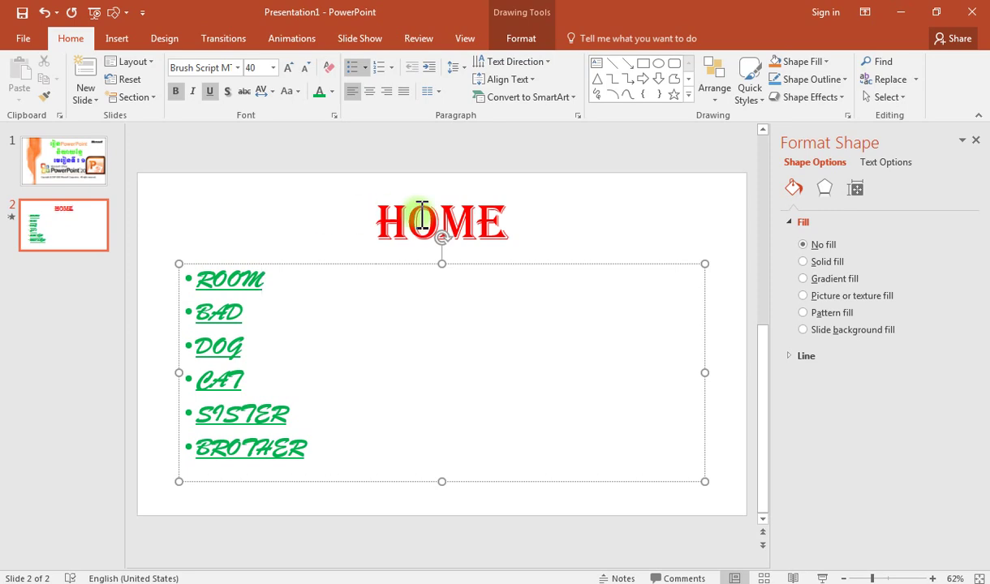
click(469, 221)
click(513, 232)
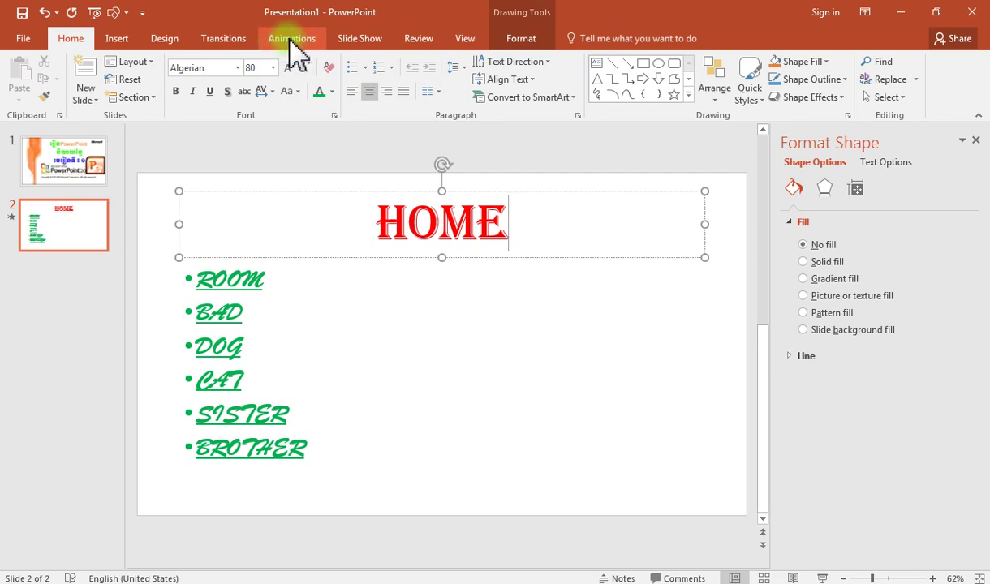
- Give the HOME title a Grow & Turn entrance animation, replacing Float In
click(290, 38)
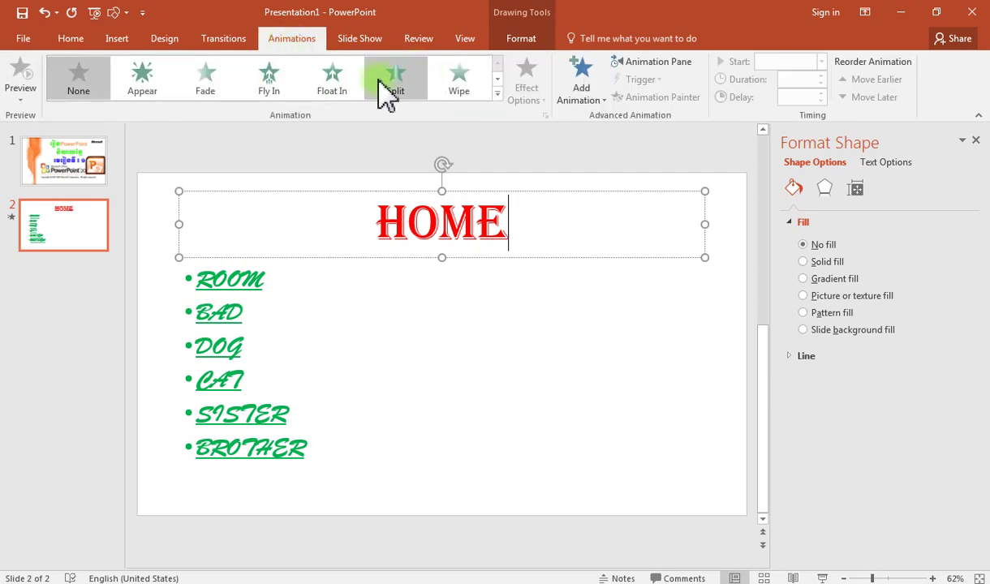
click(332, 89)
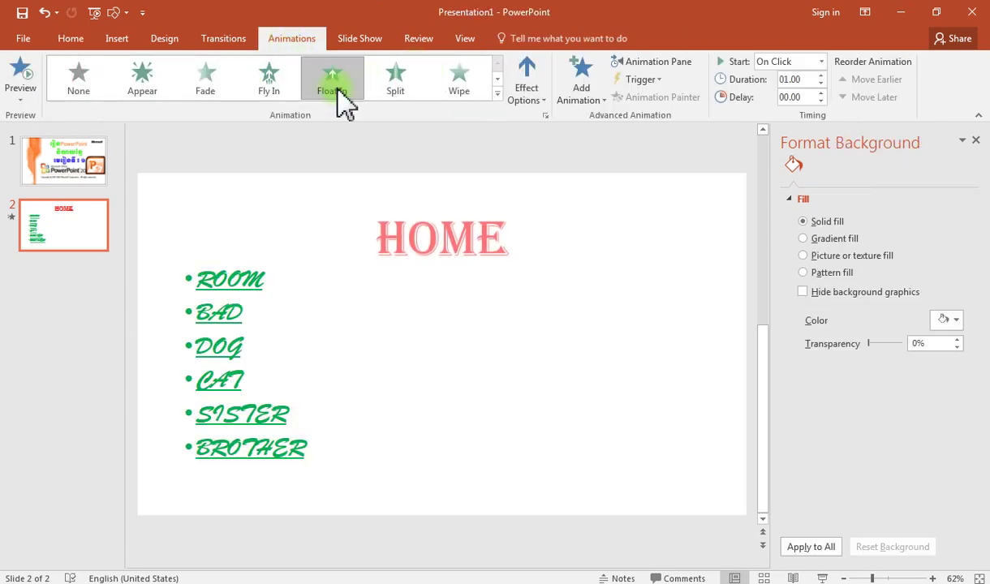
click(496, 79)
click(497, 78)
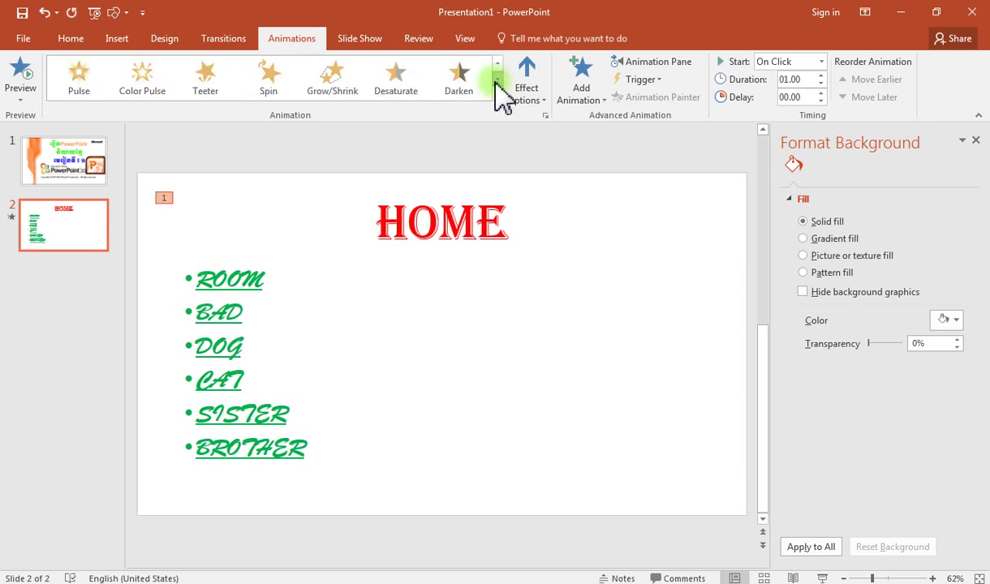
click(496, 63)
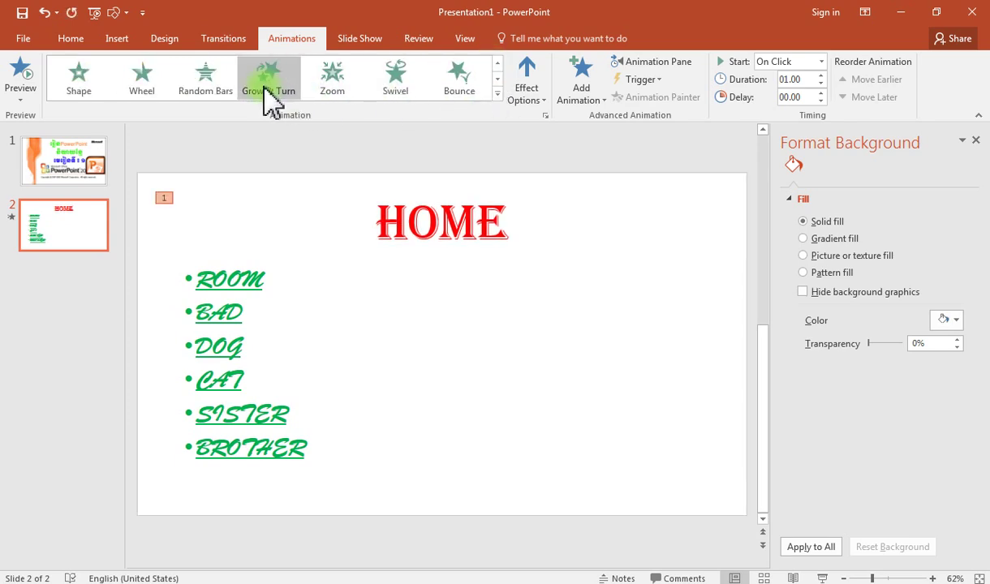
click(276, 87)
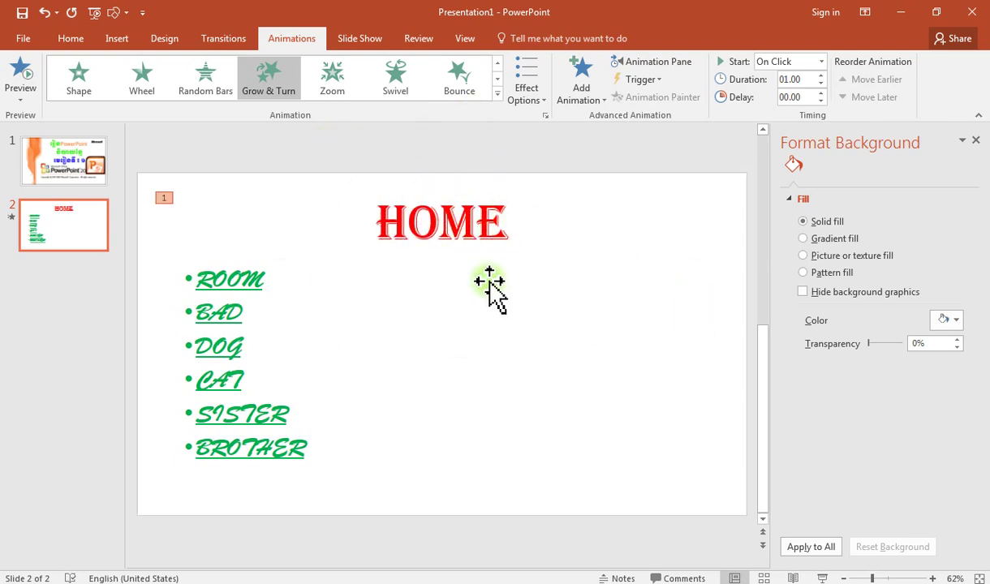
- Apply the Bounce animation to the bullet list so each word enters separately
click(219, 339)
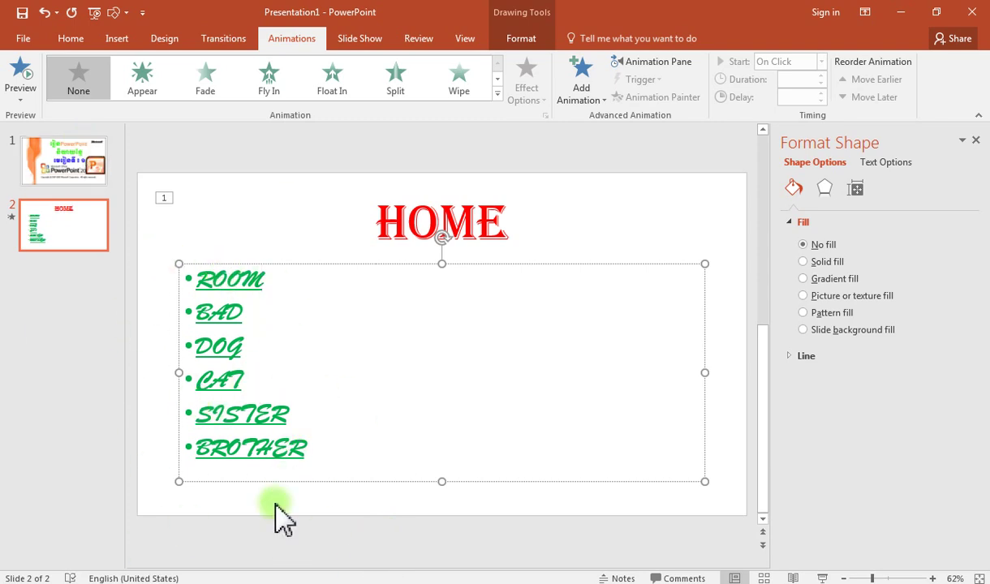
click(498, 78)
click(460, 81)
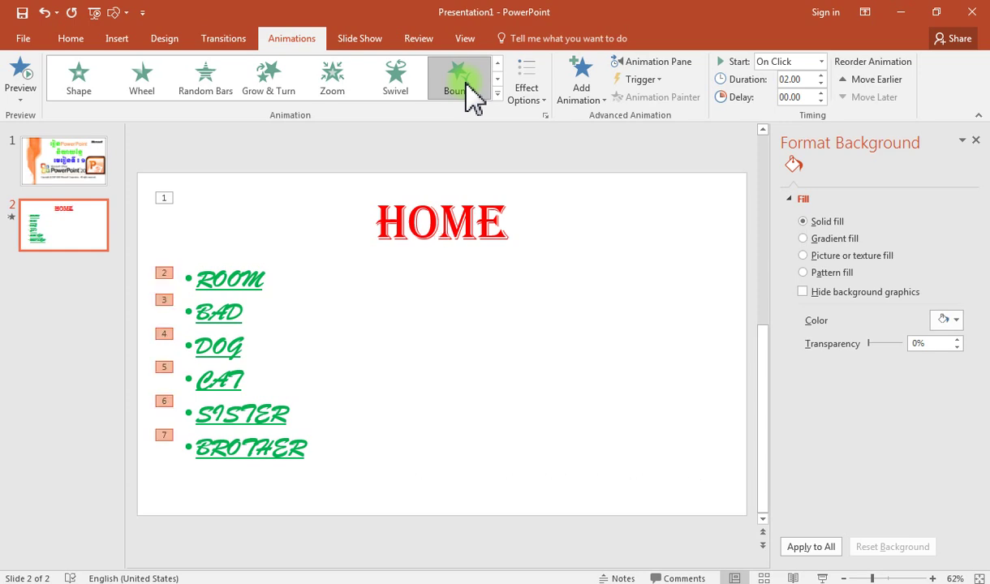
- Return to slide 2 via slide 1, dismiss the Windows colour-scheme prompt, and show Slide Show options
click(71, 174)
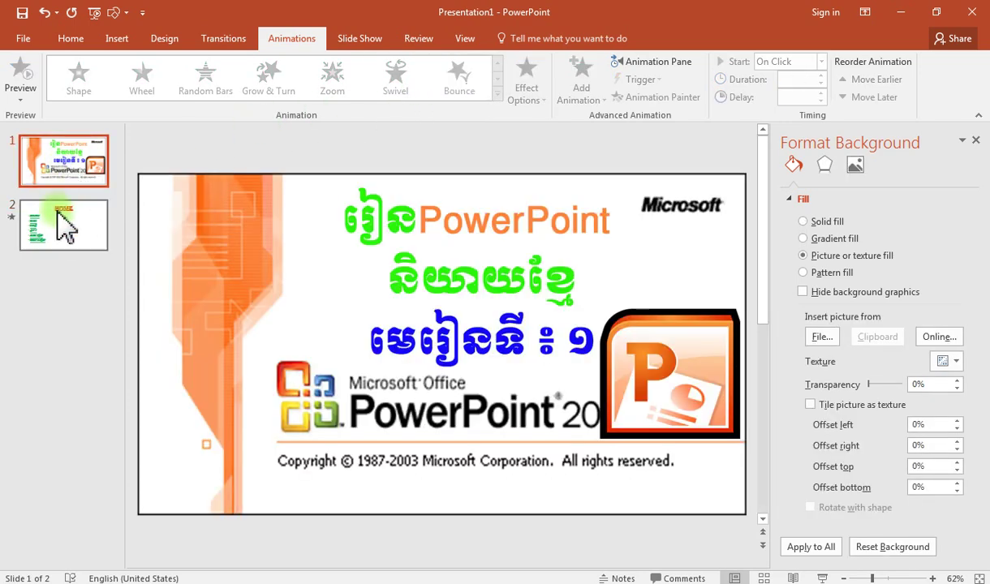
click(66, 227)
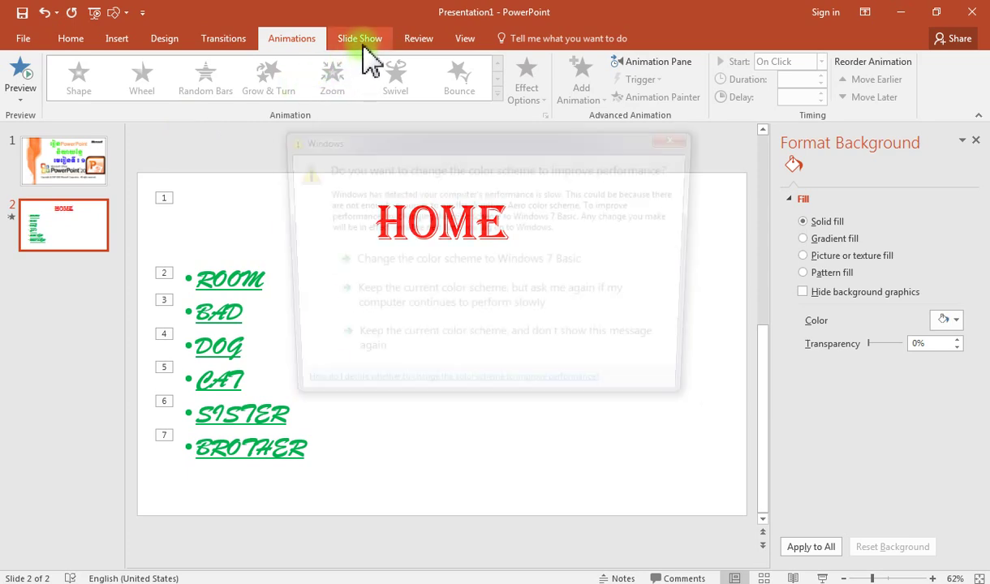
click(679, 139)
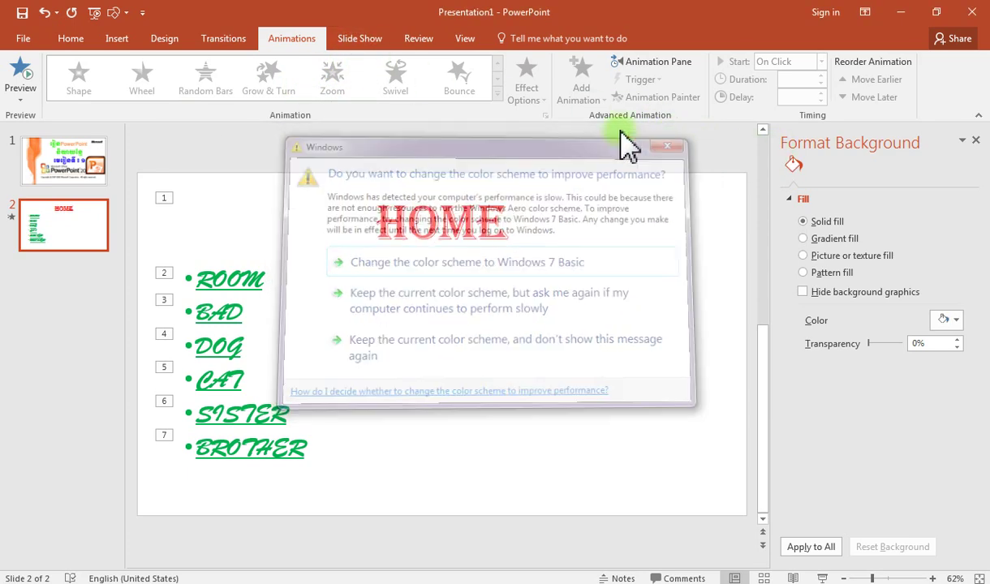
click(361, 40)
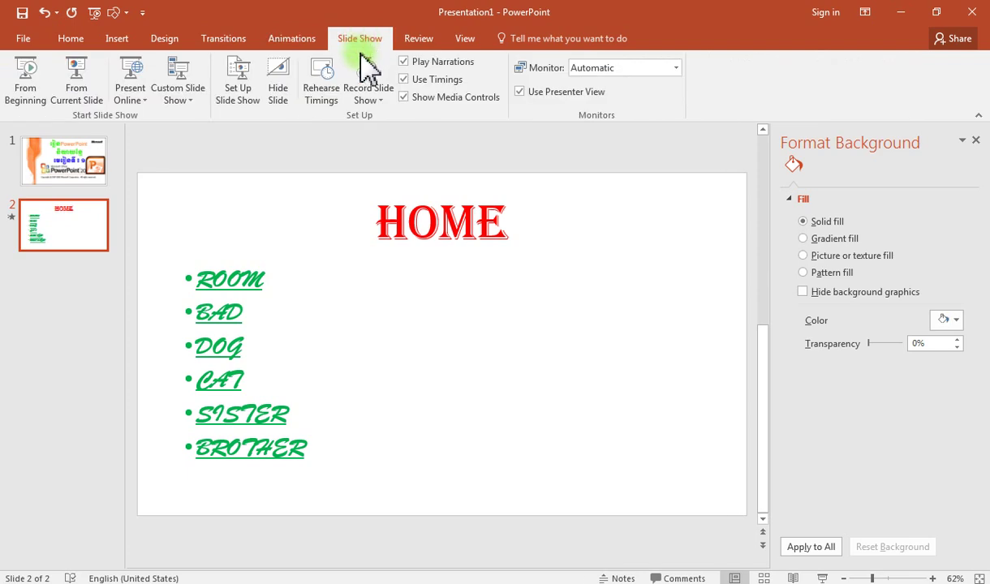
click(75, 69)
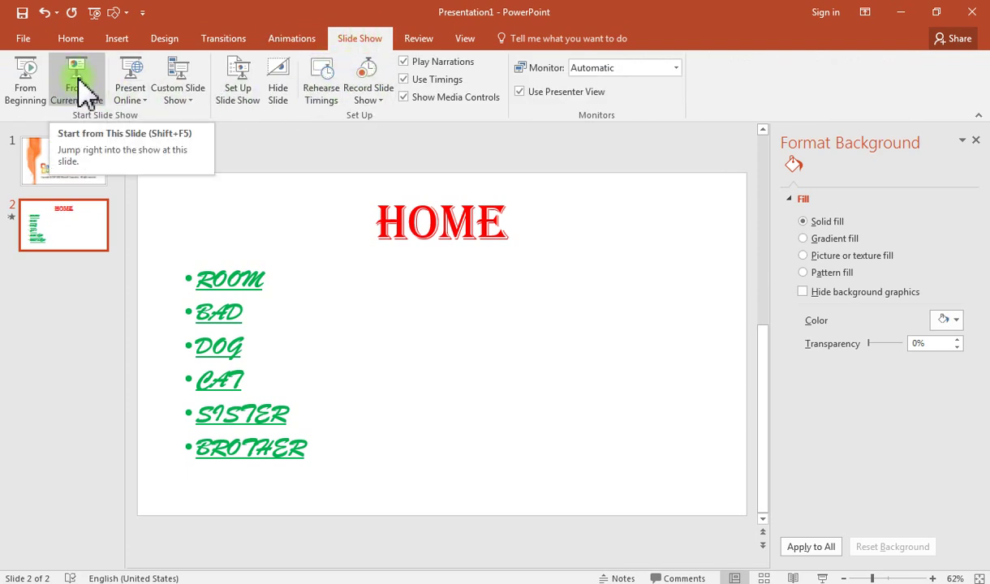
click(78, 96)
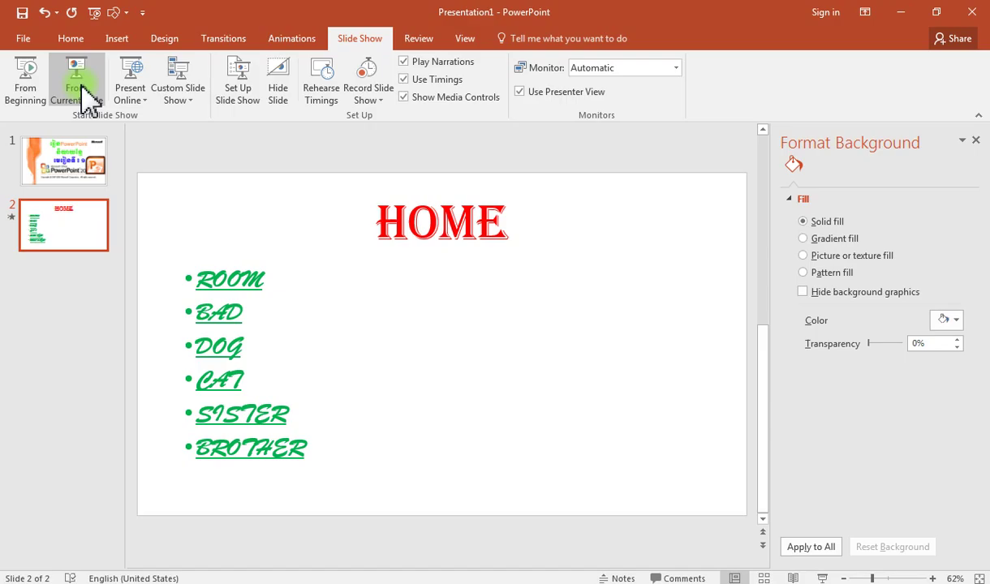
click(81, 98)
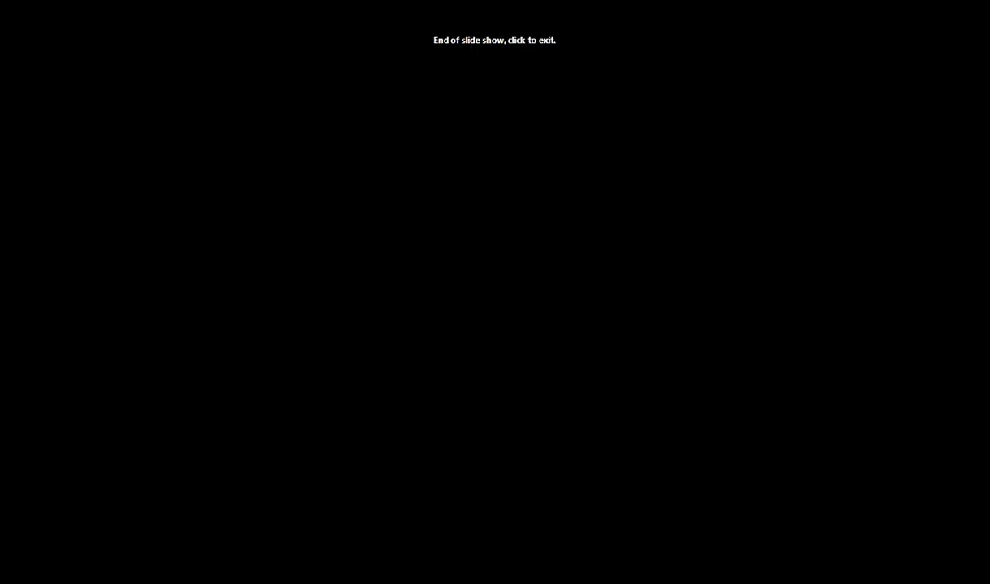
click(89, 95)
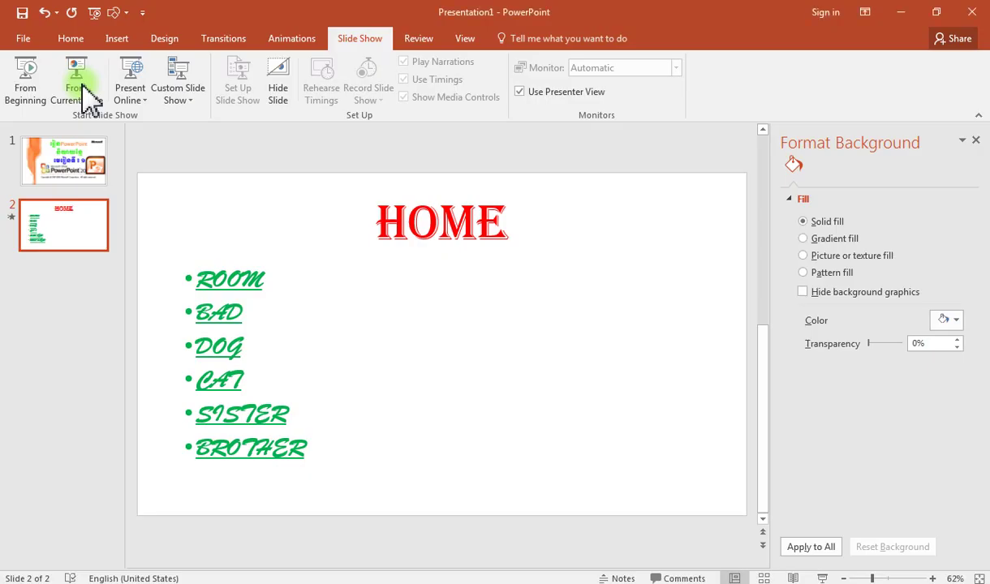